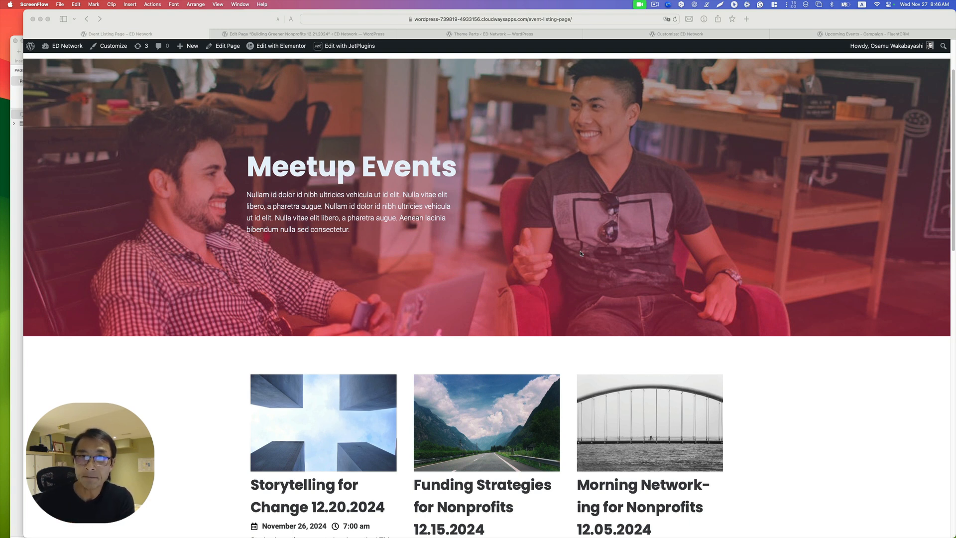
- Review the Meetup Events listing page and the edit page of the Building Greener Nonprofits 12.21.2024 event
{"action": "scroll", "coordinate": [581, 250], "scroll_direction": "down", "scroll_amount": 1}
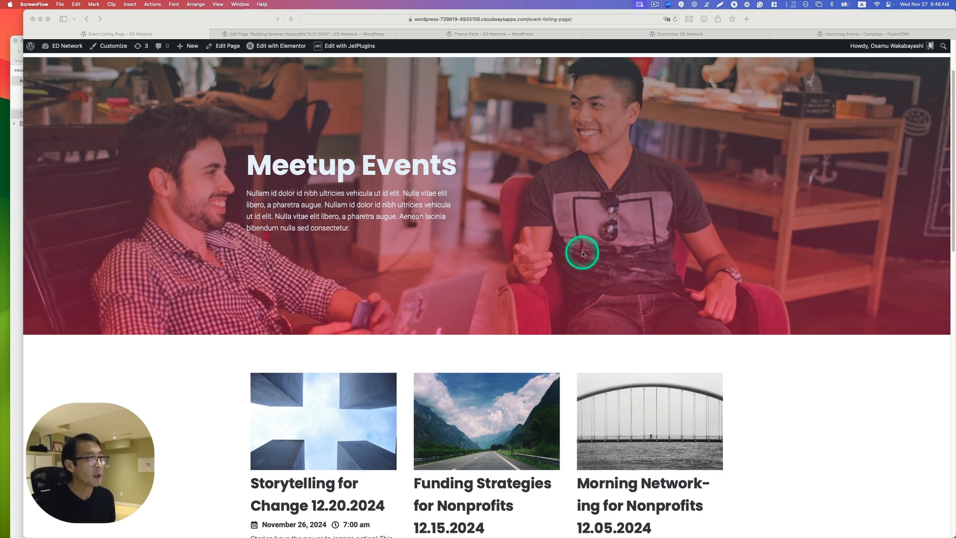
{"action": "left_click", "coordinate": [379, 33]}
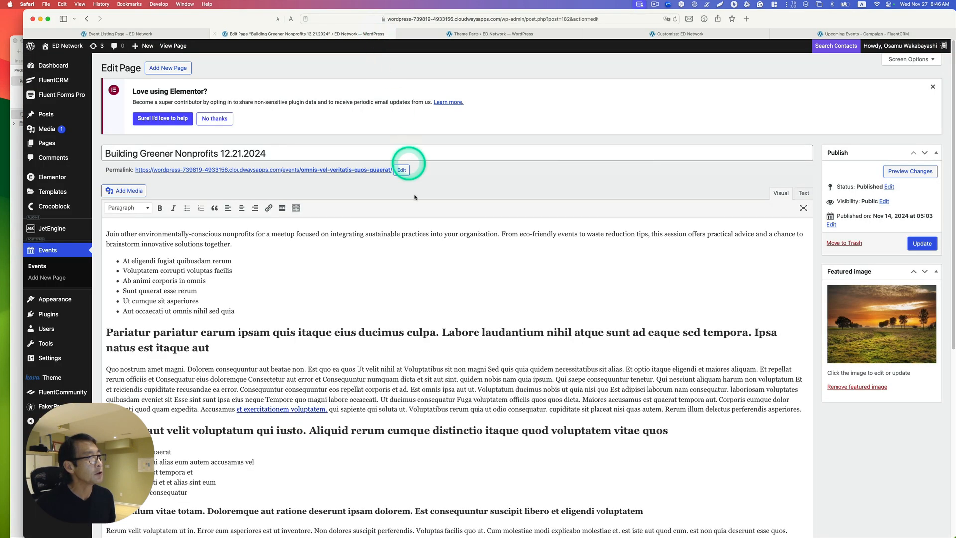
{"action": "scroll", "coordinate": [415, 228], "scroll_direction": "down", "scroll_amount": 2}
{"action": "scroll", "coordinate": [419, 208], "scroll_direction": "up", "scroll_amount": 3}
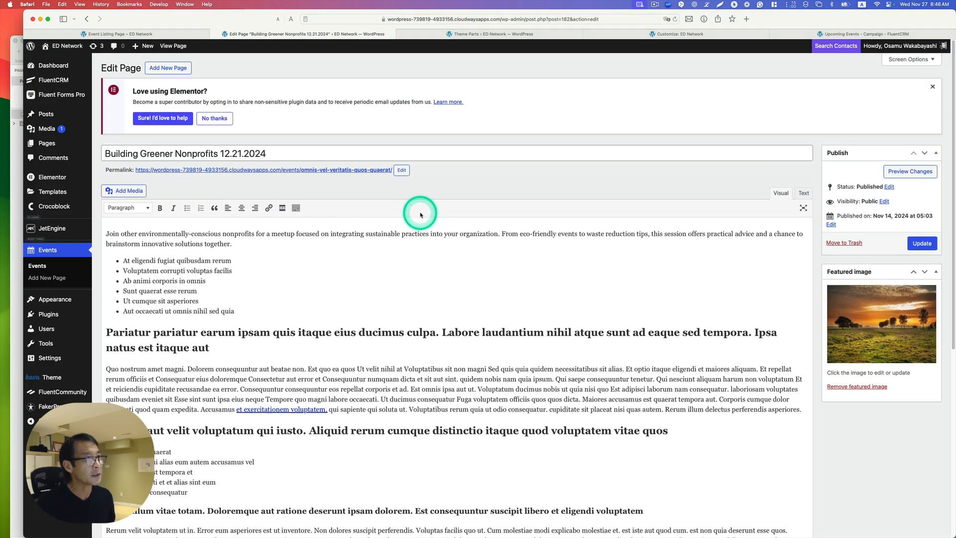
{"action": "left_click", "coordinate": [197, 36]}
{"action": "scroll", "coordinate": [500, 258], "scroll_direction": "down", "scroll_amount": 10}
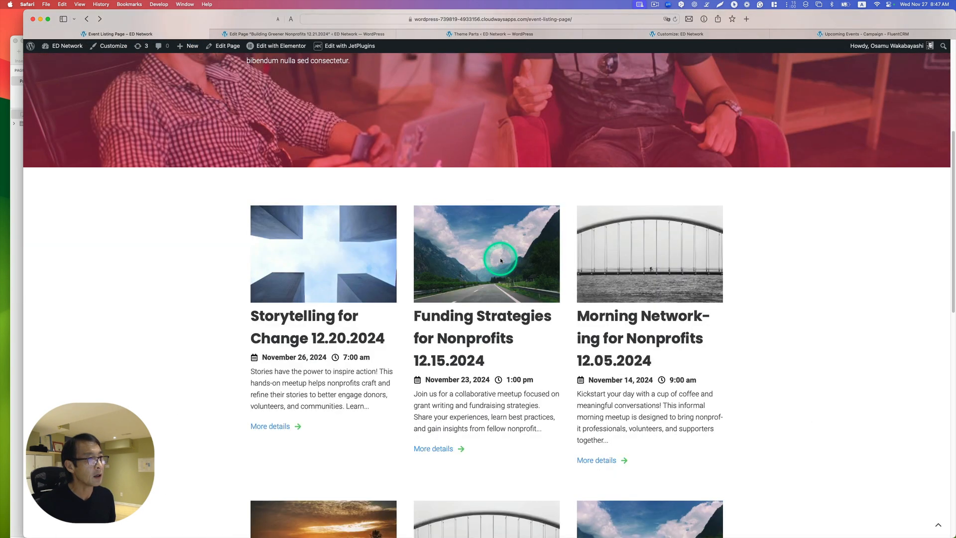
{"action": "scroll", "coordinate": [499, 259], "scroll_direction": "down", "scroll_amount": 4}
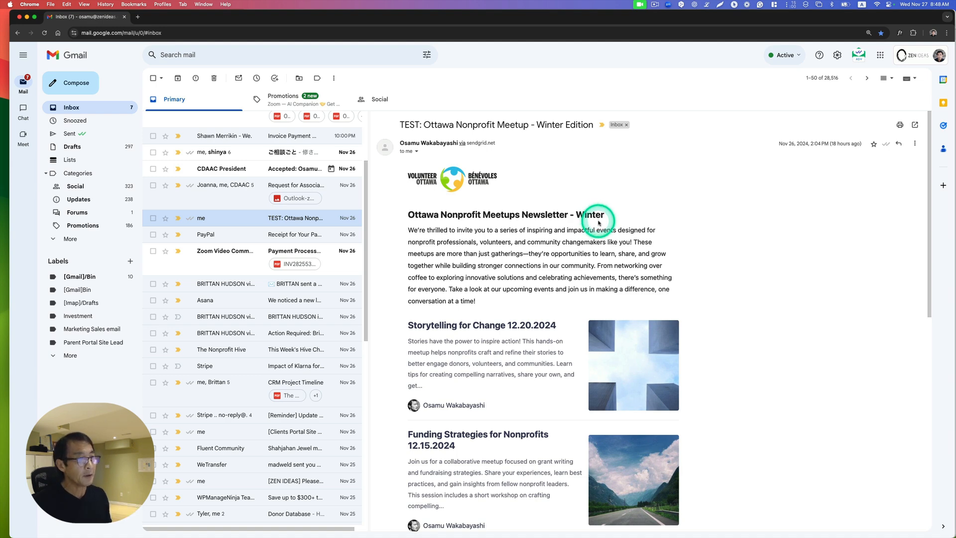
- Read through the event posts in the test email for the Ottawa Nonprofit Meetup winter edition
{"action": "scroll", "coordinate": [599, 222], "scroll_direction": "down", "scroll_amount": 2}
{"action": "scroll", "coordinate": [599, 222], "scroll_direction": "down", "scroll_amount": 5}
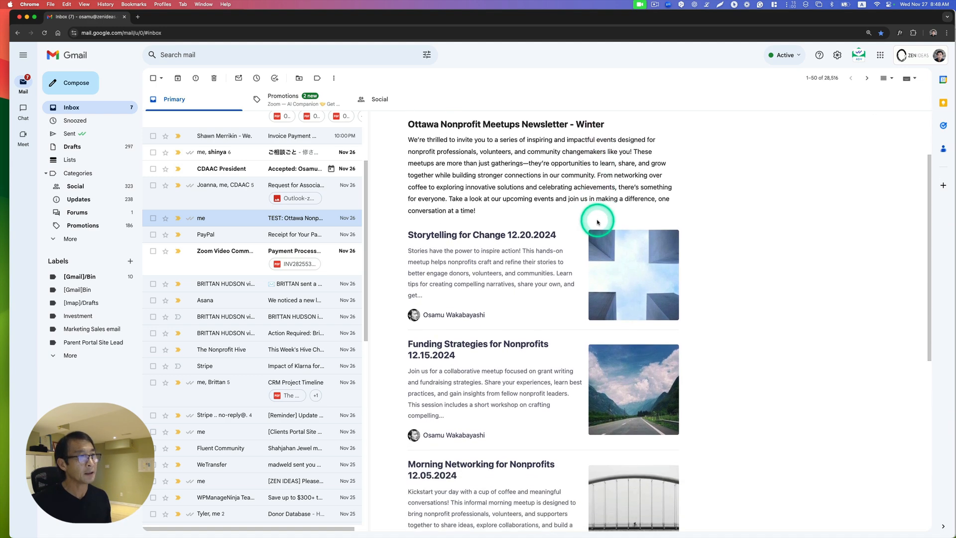
{"action": "scroll", "coordinate": [557, 225], "scroll_direction": "down", "scroll_amount": 7}
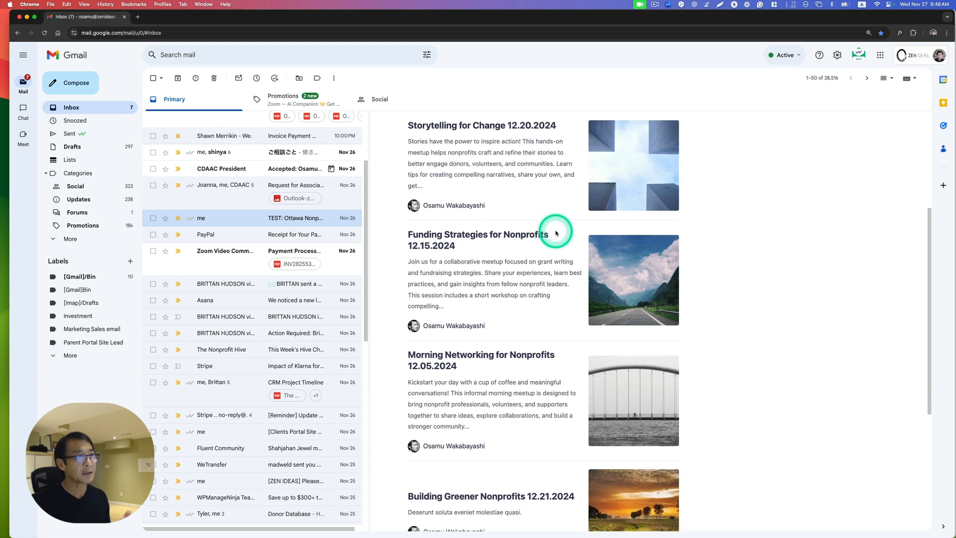
{"action": "scroll", "coordinate": [554, 233], "scroll_direction": "down", "scroll_amount": 1}
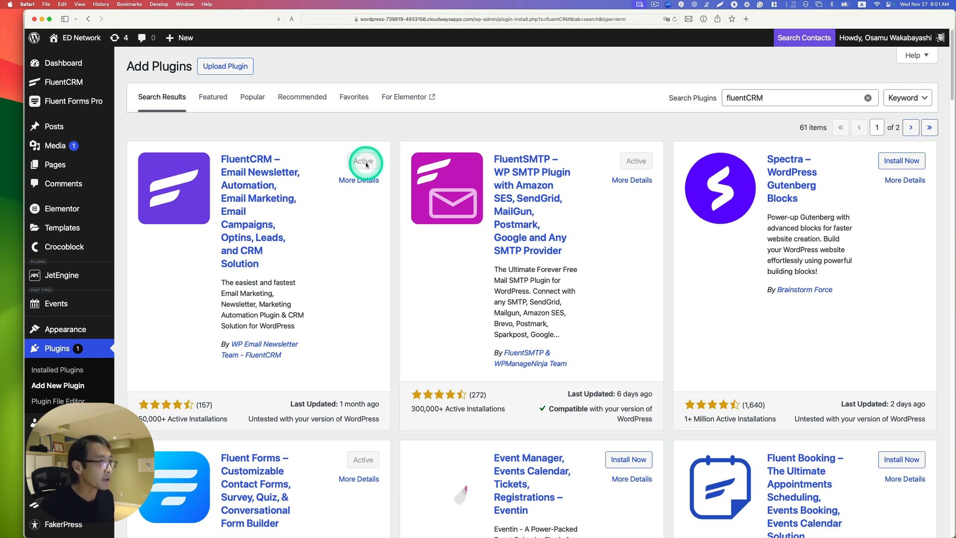
- Create a new FluentCRM email campaign titled "Meetup Events - Winter Updates"
{"action": "left_click", "coordinate": [60, 90]}
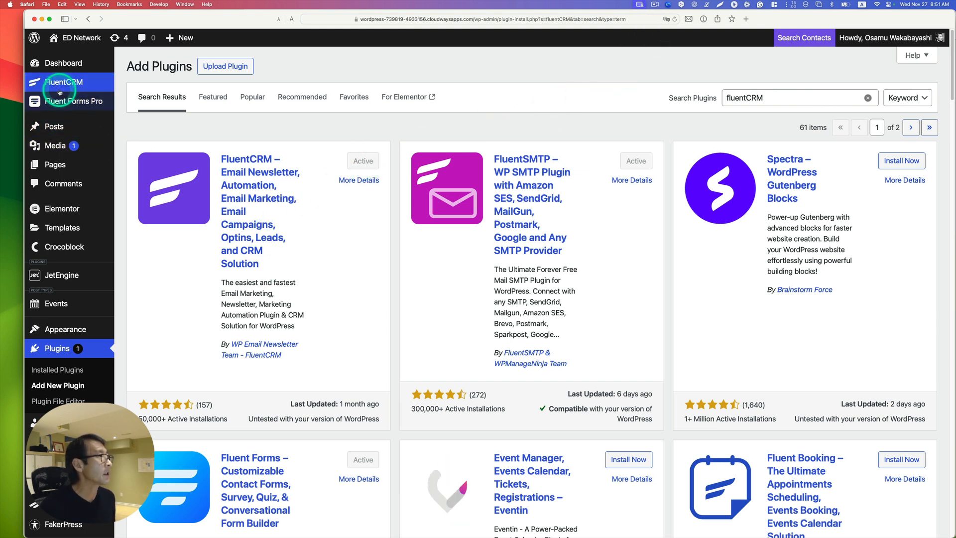
{"action": "mouse_move", "coordinate": [60, 90]}
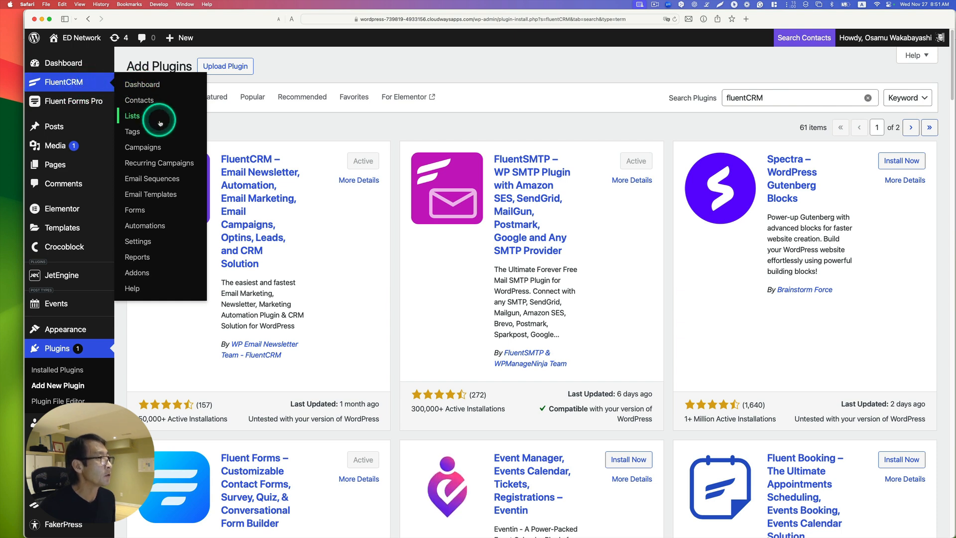
{"action": "left_click", "coordinate": [150, 148]}
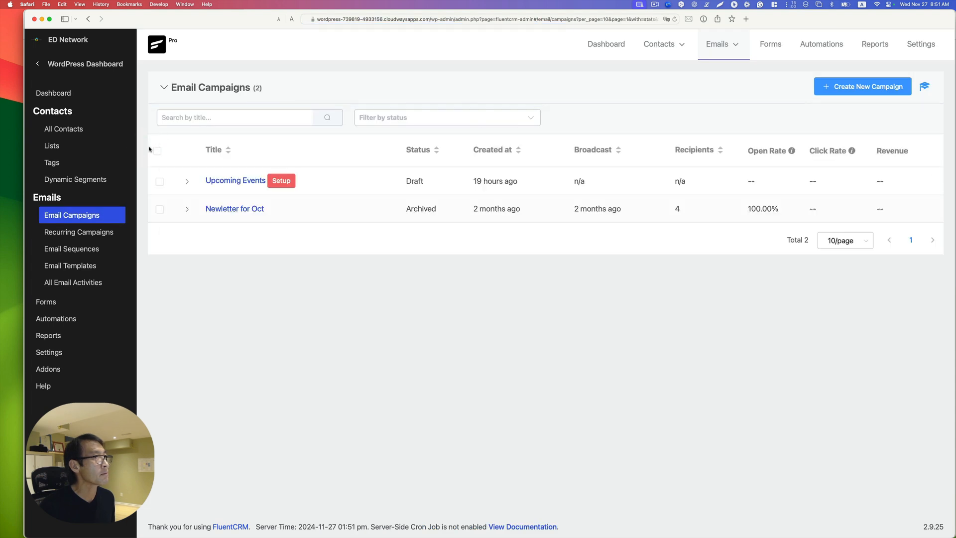
{"action": "left_click", "coordinate": [858, 86]}
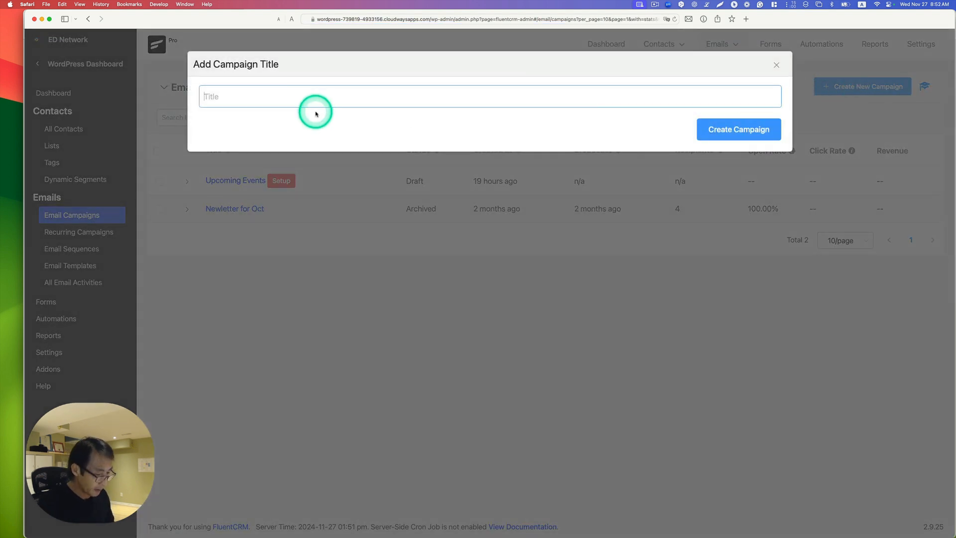
{"action": "type", "text": "Meetup Events - Winte"}
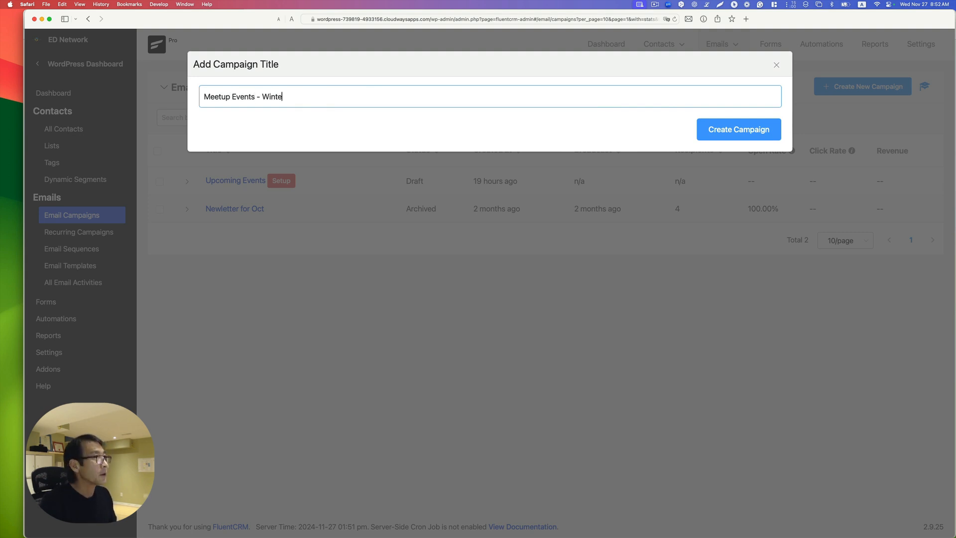
{"action": "type", "text": "r Updates"}
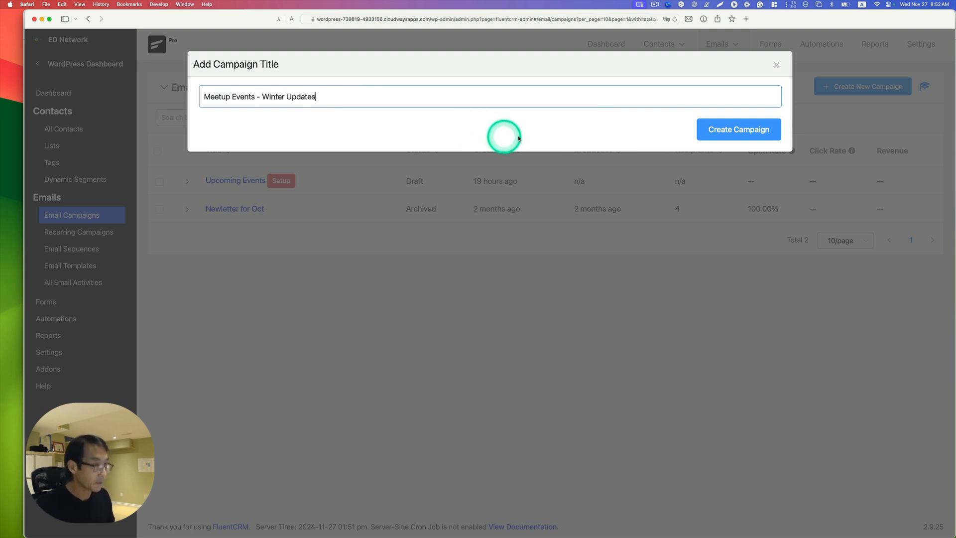
{"action": "left_click", "coordinate": [715, 134]}
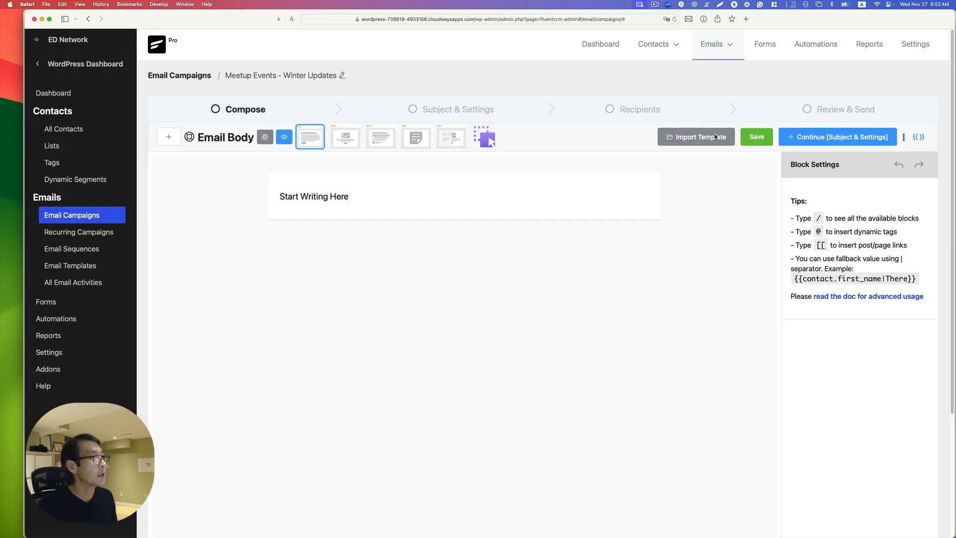
- Try the plain email body templates and the starter-design builder, and return to the Simple Boxed template
{"action": "left_click", "coordinate": [346, 137]}
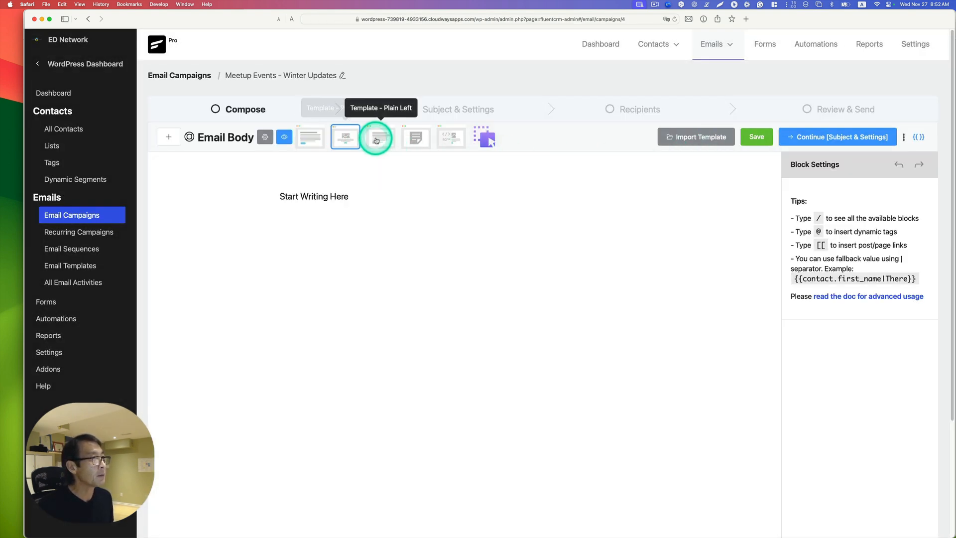
{"action": "left_click", "coordinate": [376, 140]}
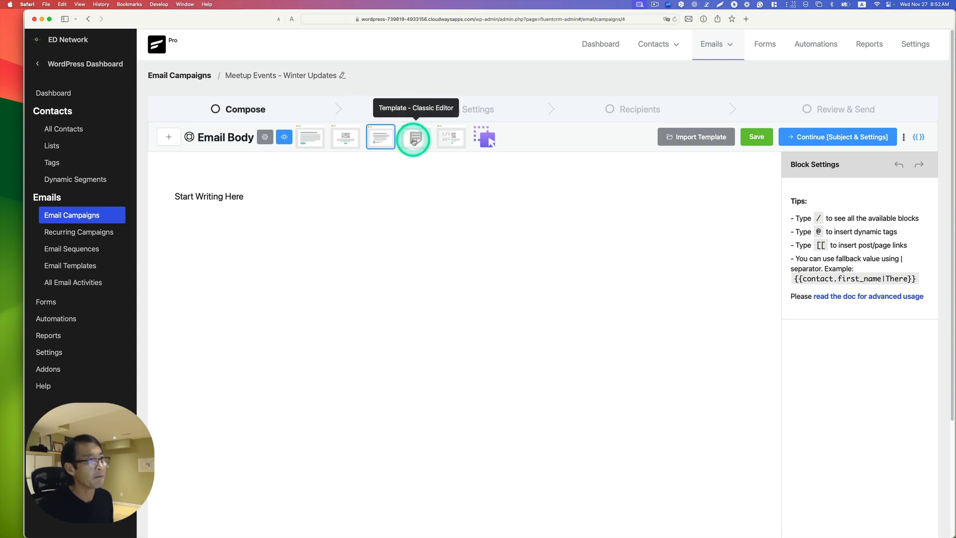
{"action": "left_click", "coordinate": [486, 140]}
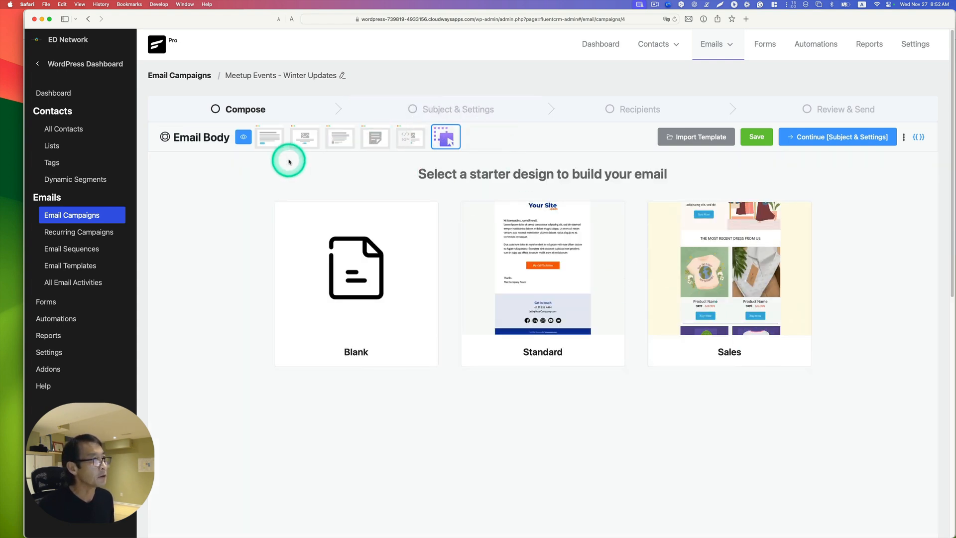
{"action": "left_click", "coordinate": [279, 146]}
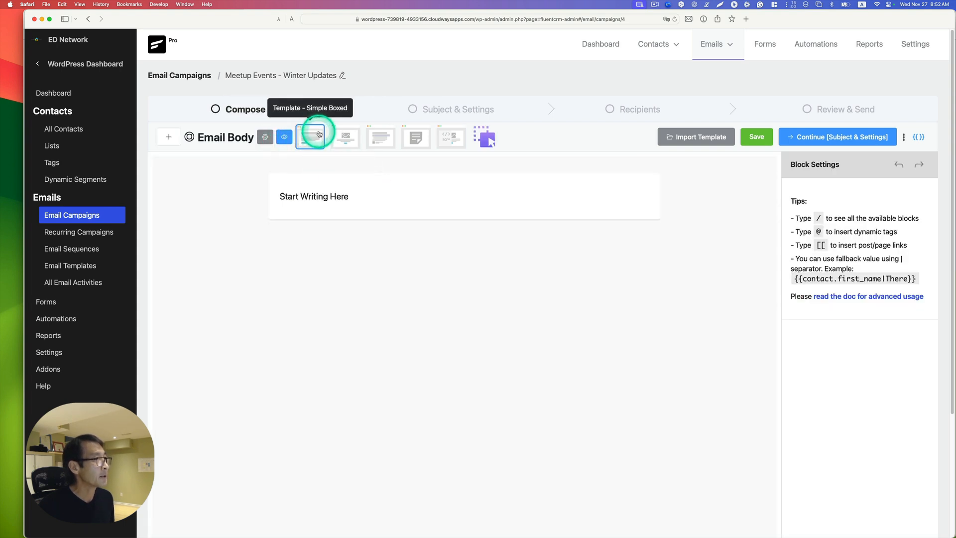
- Insert an image block with charity-logo.png from the media library and shrink it to a small logo
{"action": "left_click", "coordinate": [168, 137]}
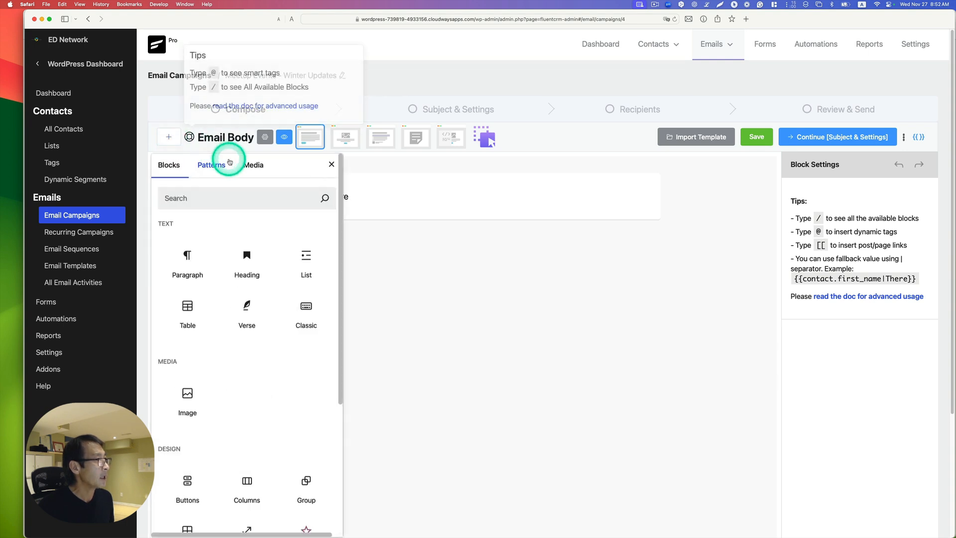
{"action": "left_click", "coordinate": [189, 397]}
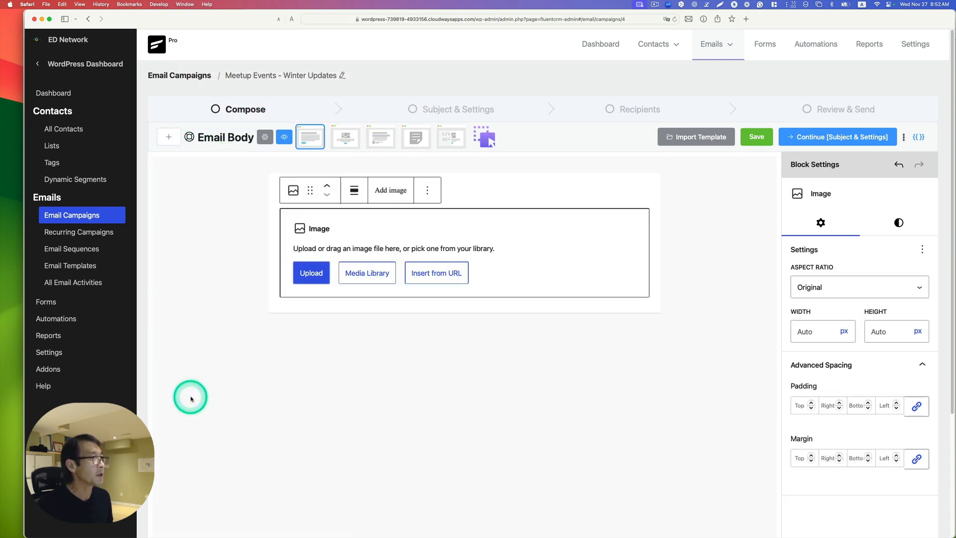
{"action": "left_click", "coordinate": [367, 273]}
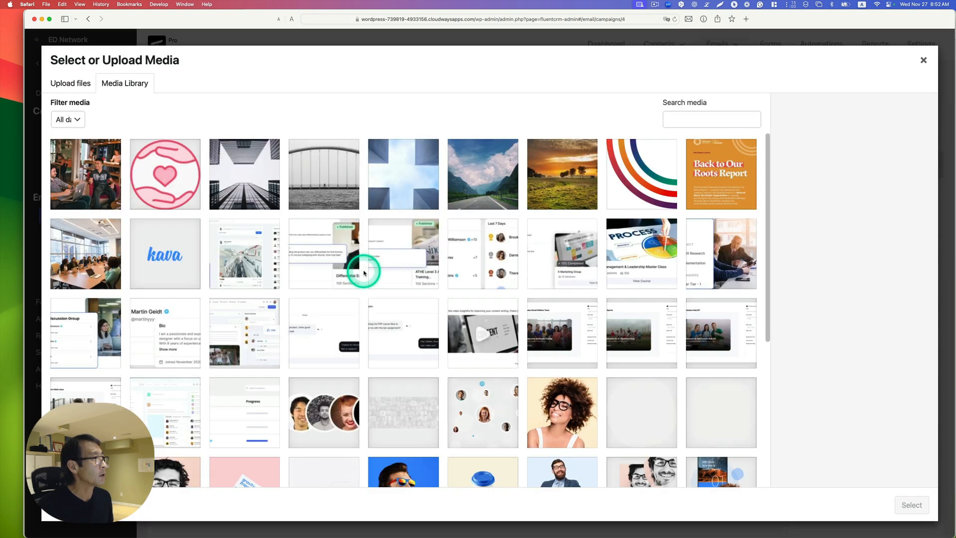
{"action": "left_click", "coordinate": [187, 195]}
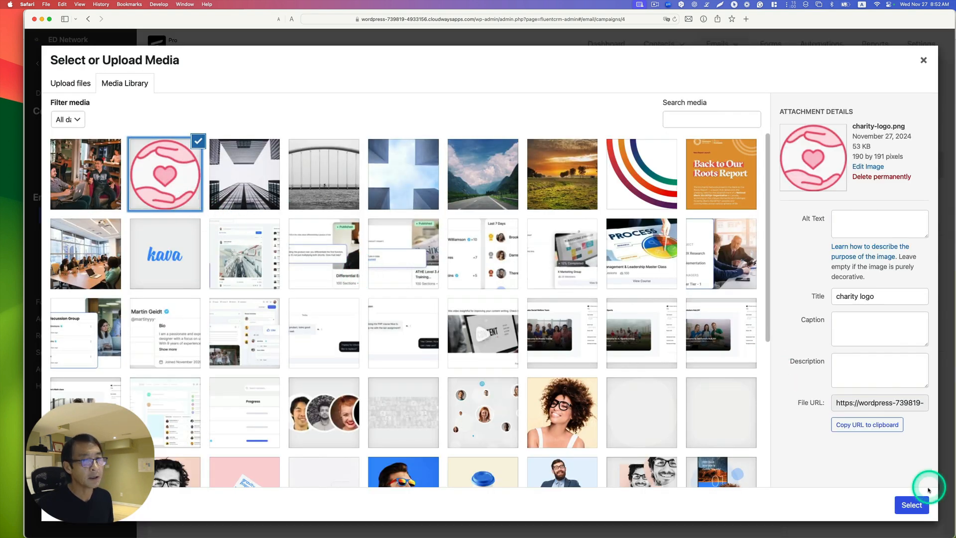
{"action": "left_click", "coordinate": [911, 504]}
{"action": "left_click_drag", "start_coordinate": [649, 260], "coordinate": [323, 228]}
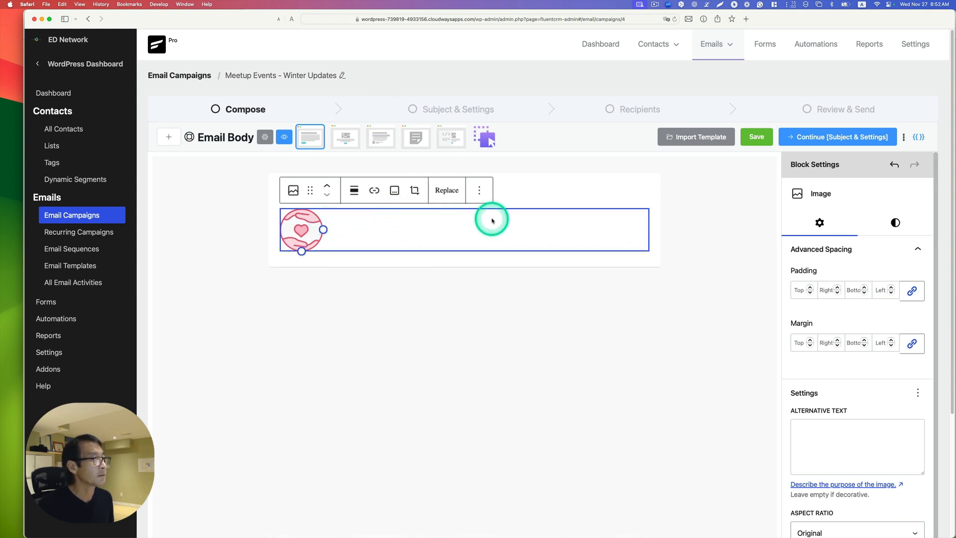
- Add a Heading 1 block below the logo reading "Ottawa Nonprofit Meetups Newsletter - Winter"
{"action": "left_click", "coordinate": [168, 136]}
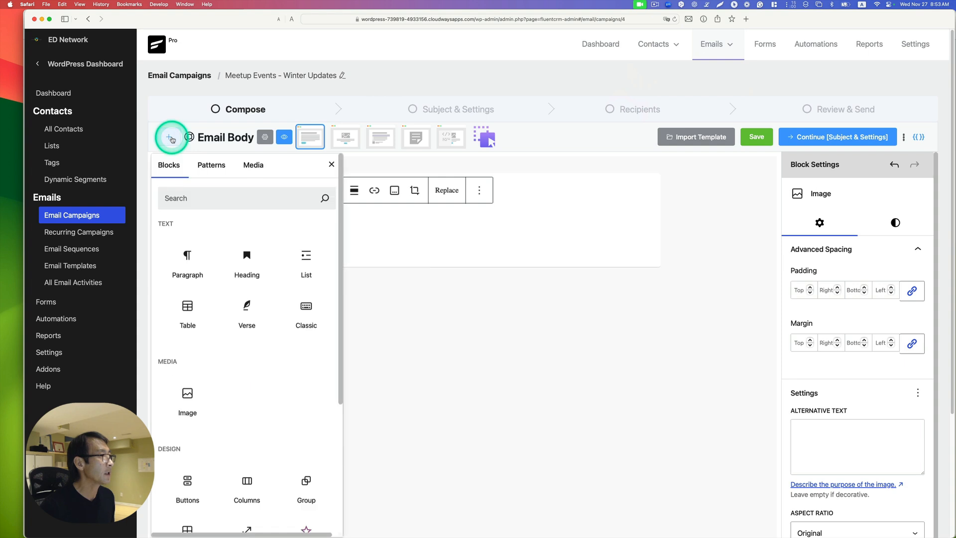
{"action": "left_click", "coordinate": [247, 257]}
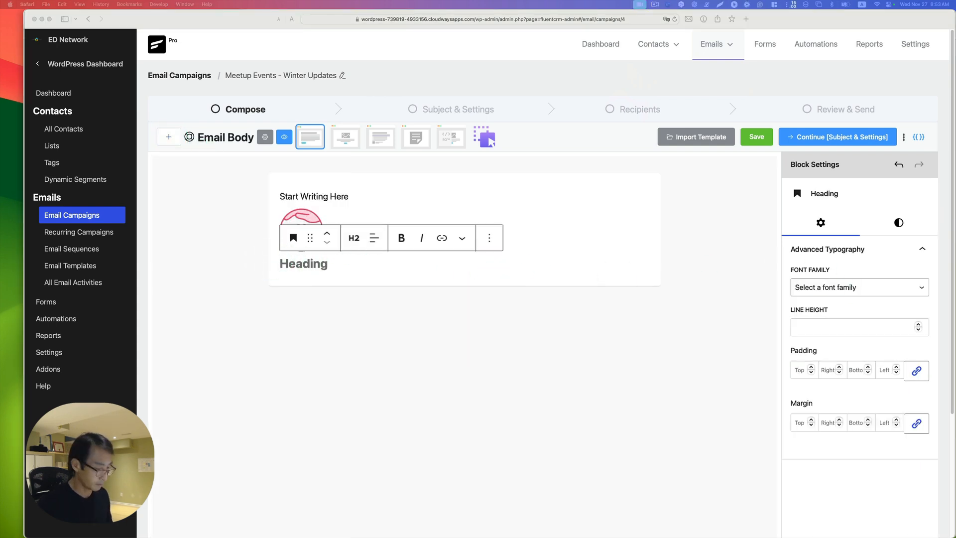
{"action": "left_click", "coordinate": [327, 265]}
{"action": "type", "text": "Ottawa Nonprofit Meetups Newsletter - Winter"}
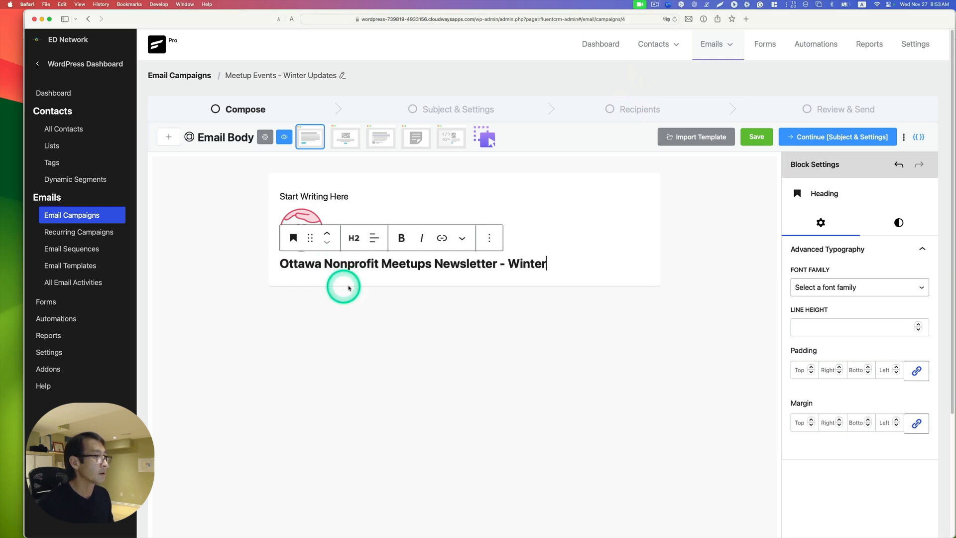
{"action": "left_click", "coordinate": [354, 238]}
{"action": "left_click", "coordinate": [387, 276]}
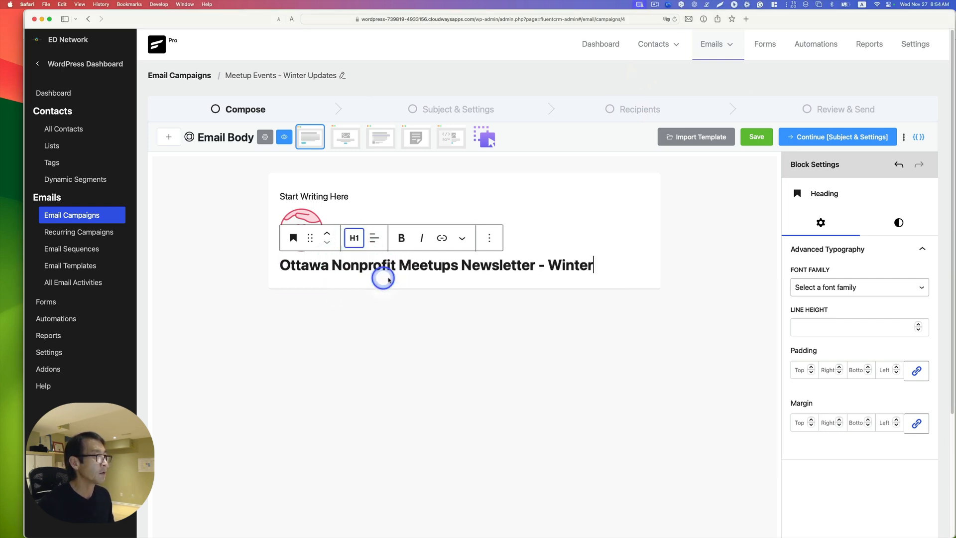
{"action": "key", "text": "Return"}
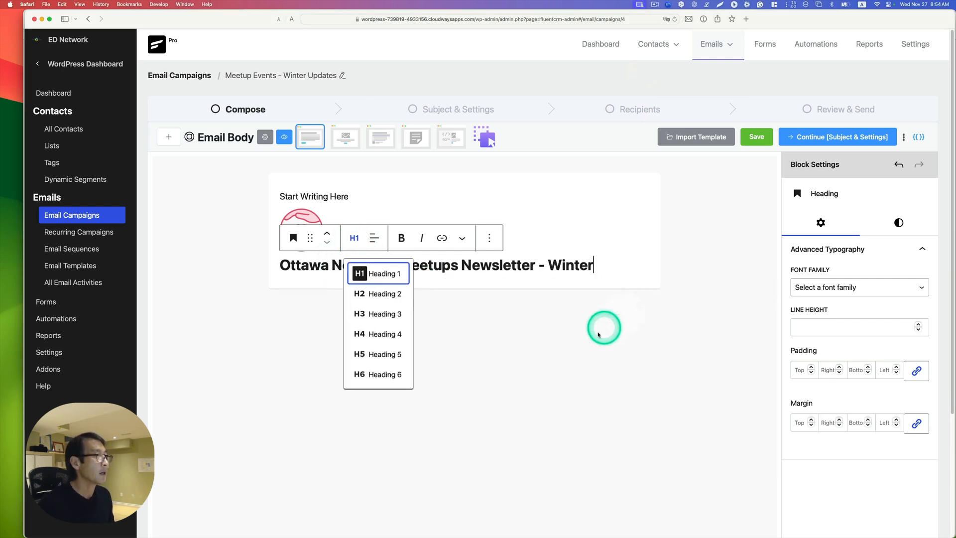
{"action": "key", "text": "Escape"}
- Add a paragraph block below the heading with the invitation text beginning "We're thrilled to invite you to a series of inspiring and impactful events"
{"action": "left_click", "coordinate": [170, 140]}
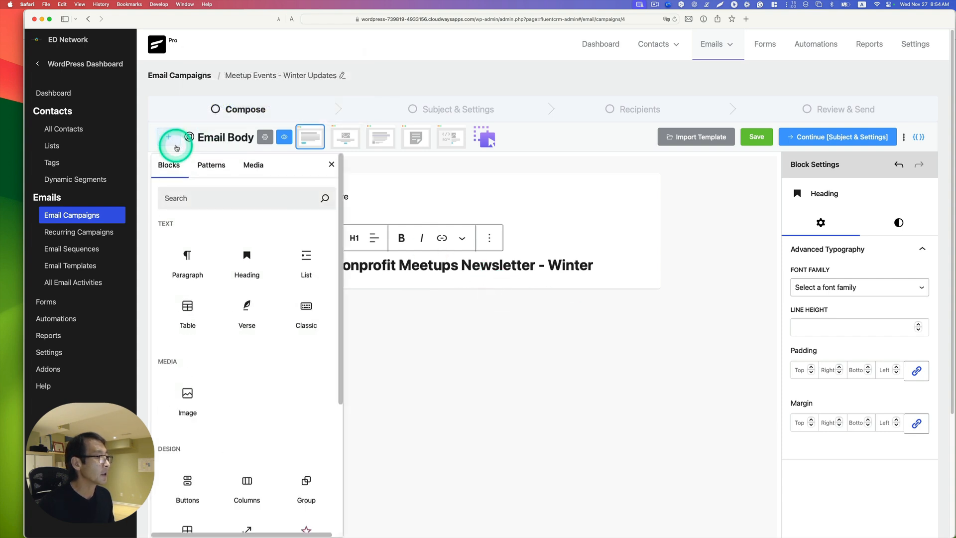
{"action": "left_click", "coordinate": [205, 197]}
{"action": "type", "text": "tes"}
{"action": "key", "text": "BackSpace"}
{"action": "key", "text": "BackSpace"}
{"action": "key", "text": "BackSpace"}
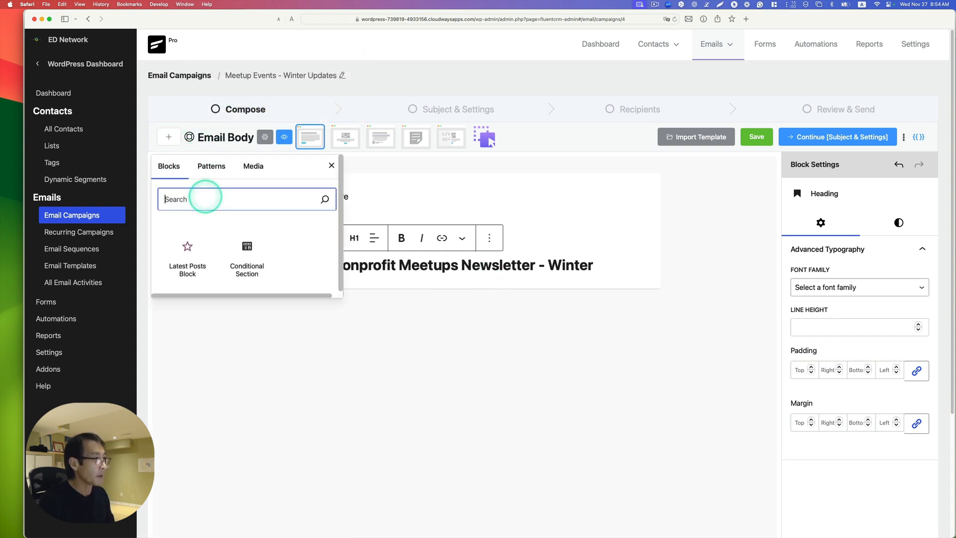
{"action": "type", "text": "para"}
{"action": "left_click_drag", "start_coordinate": [187, 251], "coordinate": [411, 326]}
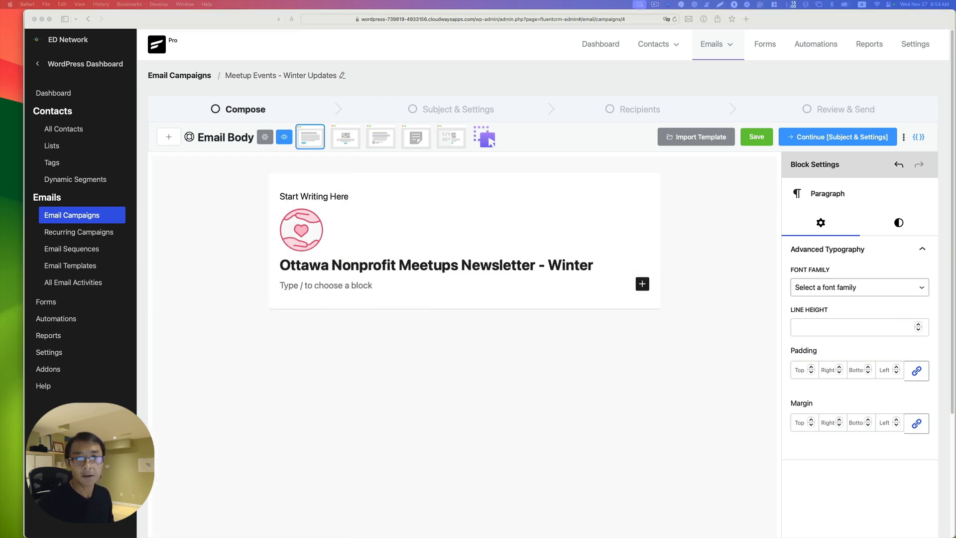
{"action": "left_click", "coordinate": [334, 287]}
{"action": "type", "text": "We’re thrilled to invite you to a series of inspiring and impactful events designed for nonprofit professionals, volunteers, and community changemakers like you! These meetups are more than just gatherings—they’re opportunities to learn, share, and grow together while building stronger connections in our community. From networking over coffee to exploring innovative solutions and celebrating achievements, there’s something for everyone. Take a look at our upcoming events and join us in making a difference, one conversation at a time!"}
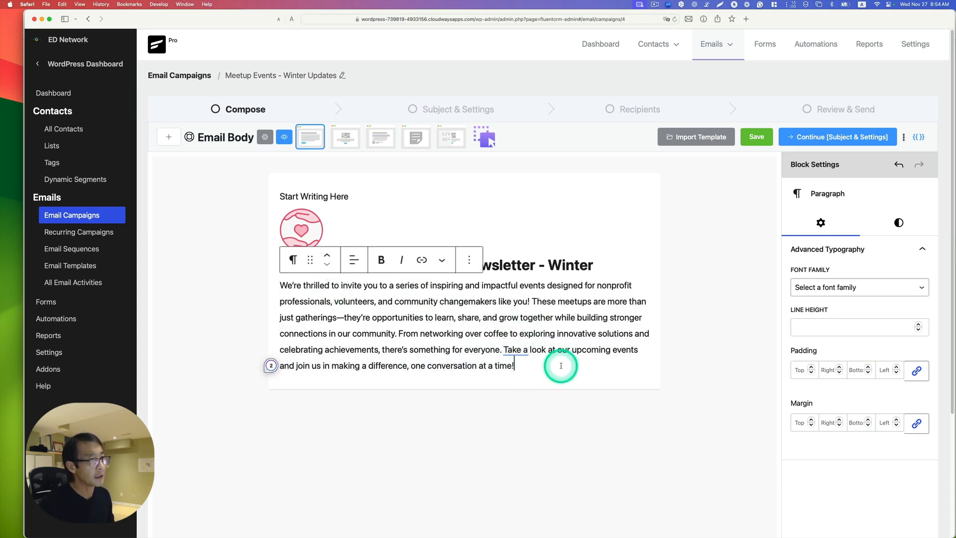
- Add a Latest Posts block below the intro paragraph and set its post type to events
{"action": "key", "text": "Return"}
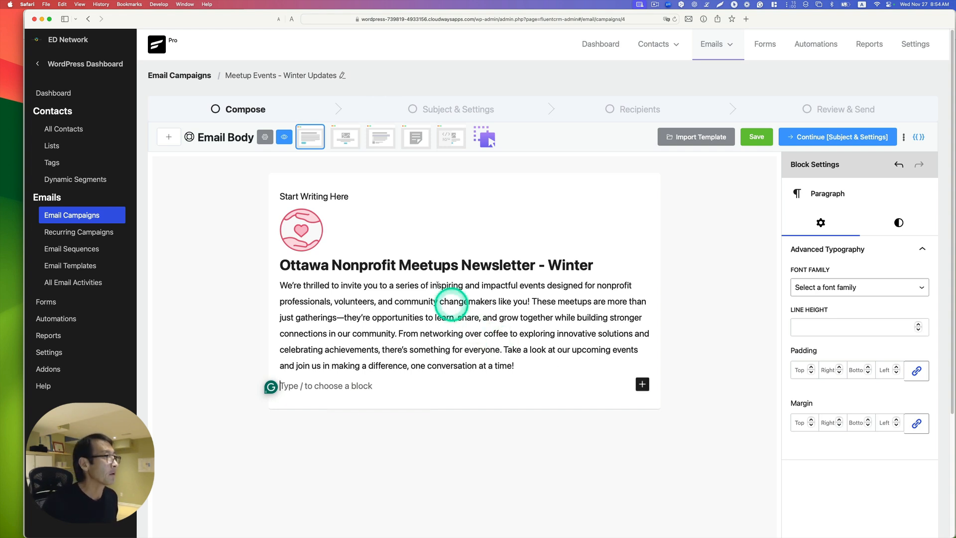
{"action": "left_click", "coordinate": [168, 137]}
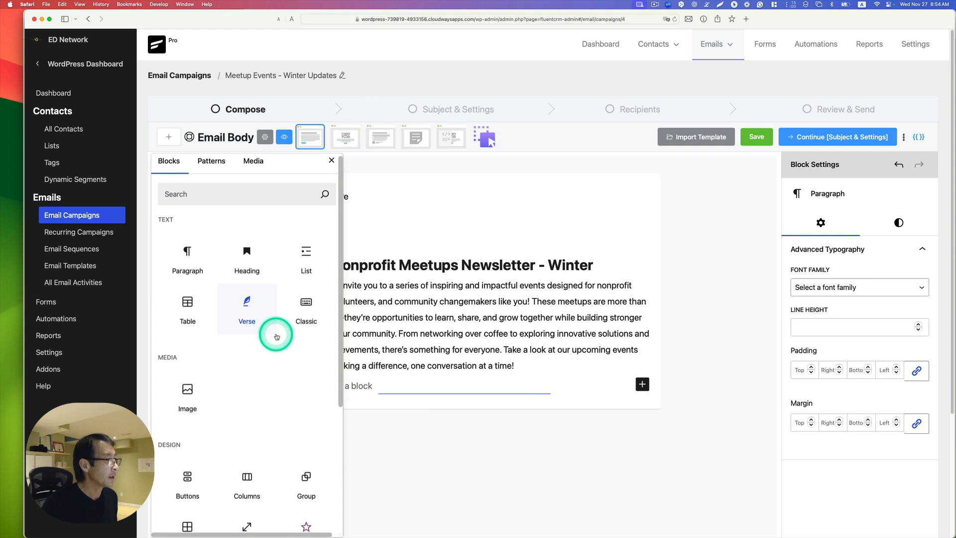
{"action": "scroll", "coordinate": [276, 334], "scroll_direction": "down", "scroll_amount": 3}
{"action": "left_click_drag", "start_coordinate": [300, 431], "coordinate": [426, 428]}
{"action": "scroll", "coordinate": [418, 427], "scroll_direction": "down", "scroll_amount": 1}
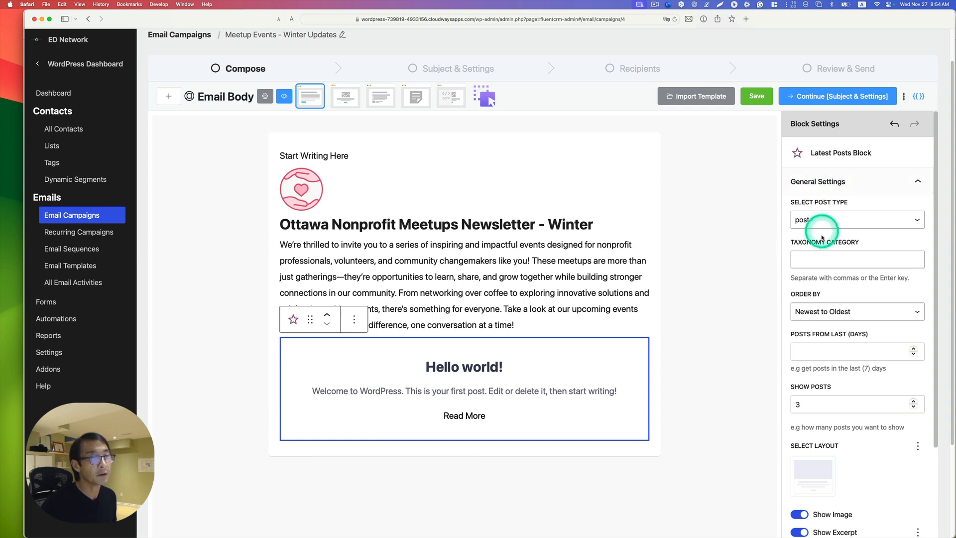
{"action": "left_click", "coordinate": [818, 220]}
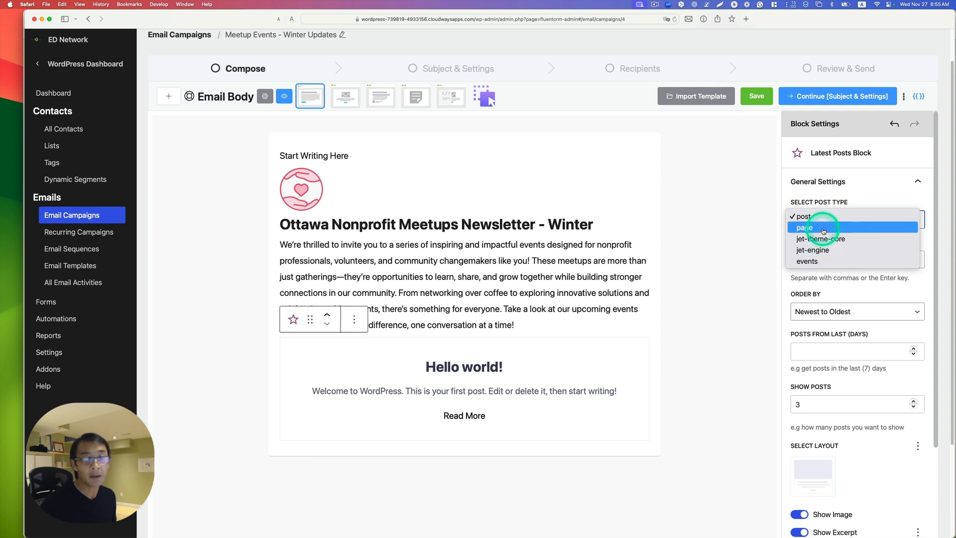
{"action": "left_click", "coordinate": [847, 262]}
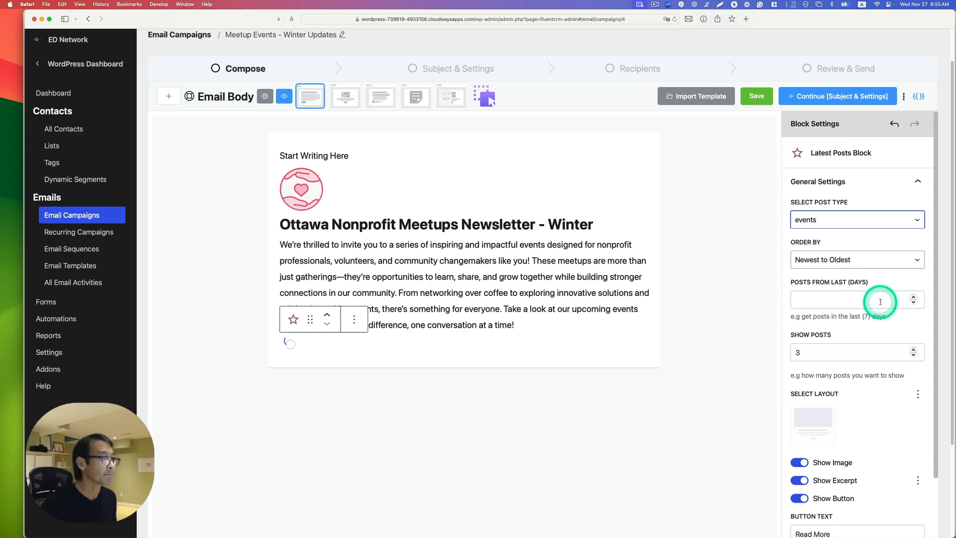
{"action": "scroll", "coordinate": [515, 432], "scroll_direction": "down", "scroll_amount": 10}
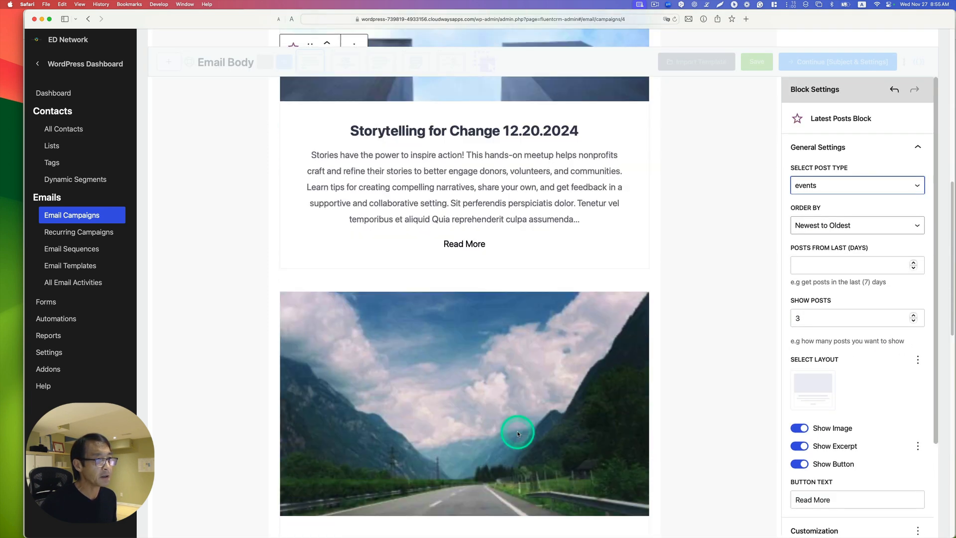
{"action": "scroll", "coordinate": [515, 433], "scroll_direction": "down", "scroll_amount": 5}
{"action": "scroll", "coordinate": [515, 433], "scroll_direction": "up", "scroll_amount": 8}
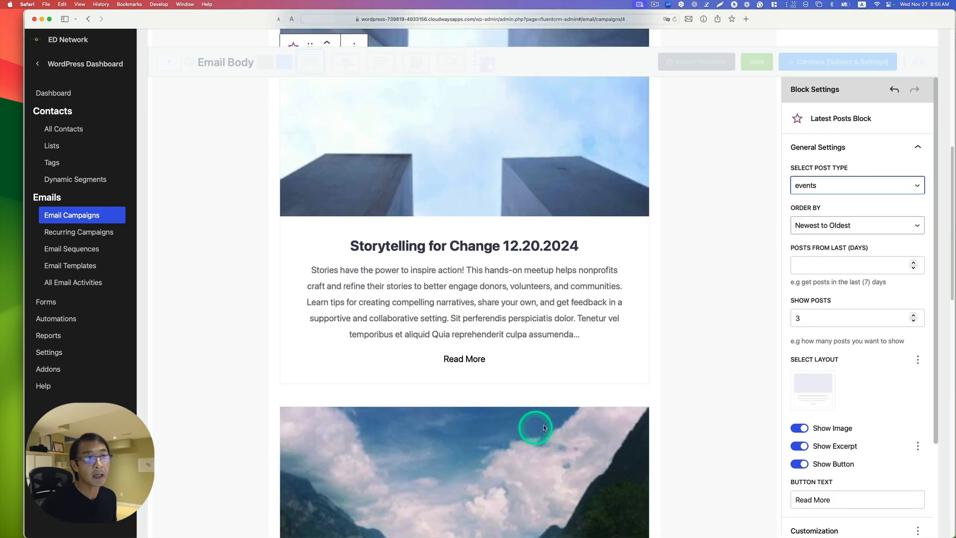
- Order the event posts from Newest to Oldest and set the number of posts shown to 5
{"action": "left_click", "coordinate": [812, 228]}
{"action": "left_click", "coordinate": [816, 222]}
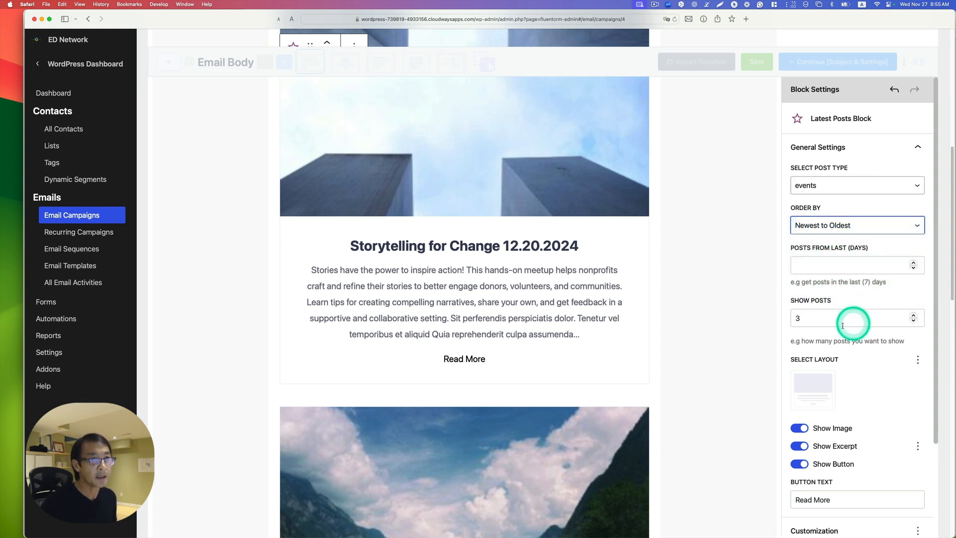
{"action": "left_click_drag", "start_coordinate": [817, 319], "coordinate": [770, 319]}
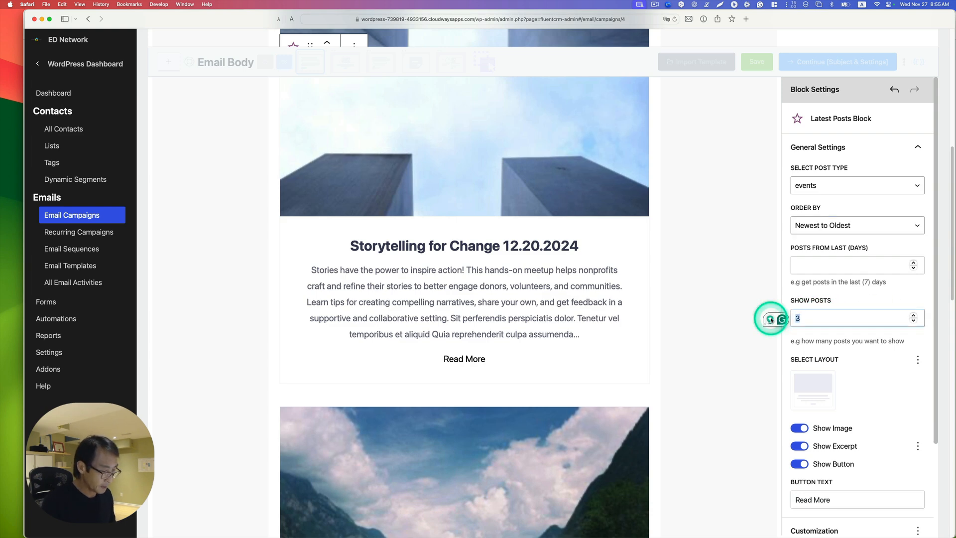
{"action": "type", "text": "5"}
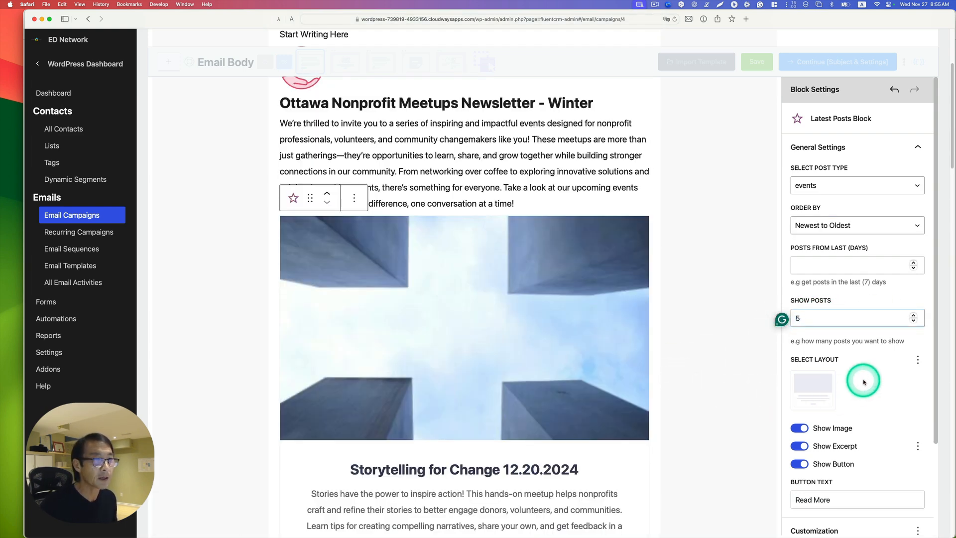
- Try the layout with the image left of the text, and choose the layout with a small image right of the text
{"action": "scroll", "coordinate": [862, 379], "scroll_direction": "down", "scroll_amount": 1}
{"action": "left_click", "coordinate": [876, 382]}
{"action": "scroll", "coordinate": [886, 383], "scroll_direction": "down", "scroll_amount": 2}
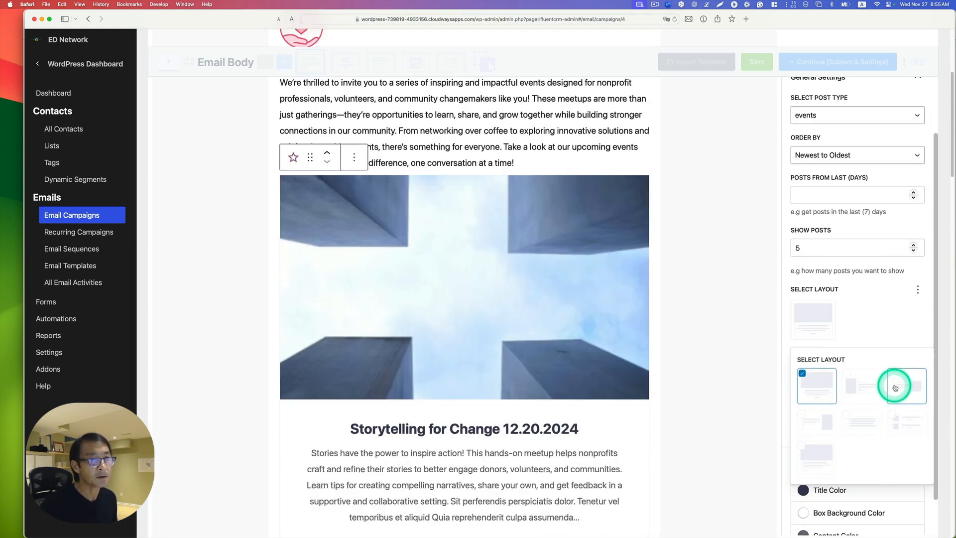
{"action": "left_click", "coordinate": [860, 385]}
{"action": "scroll", "coordinate": [783, 367], "scroll_direction": "down", "scroll_amount": 1}
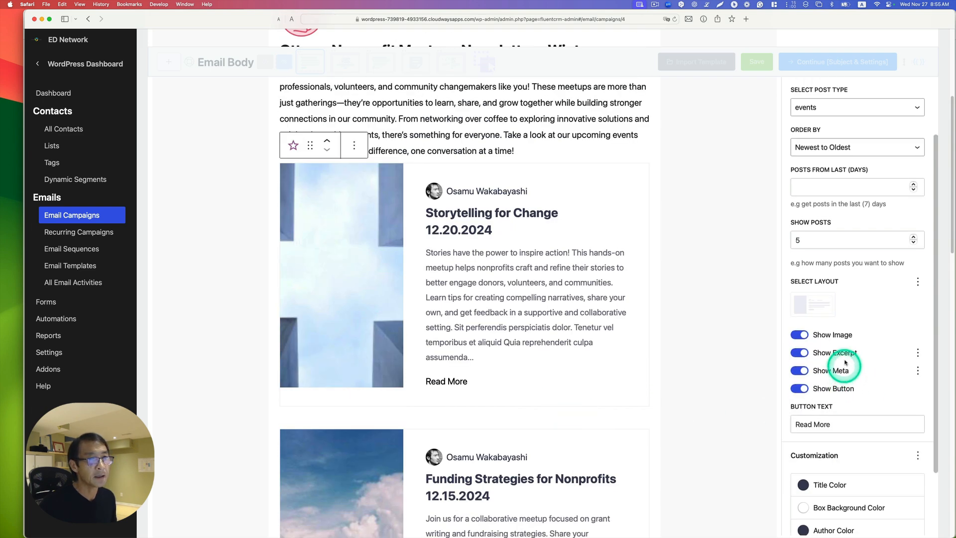
{"action": "left_click", "coordinate": [817, 304]}
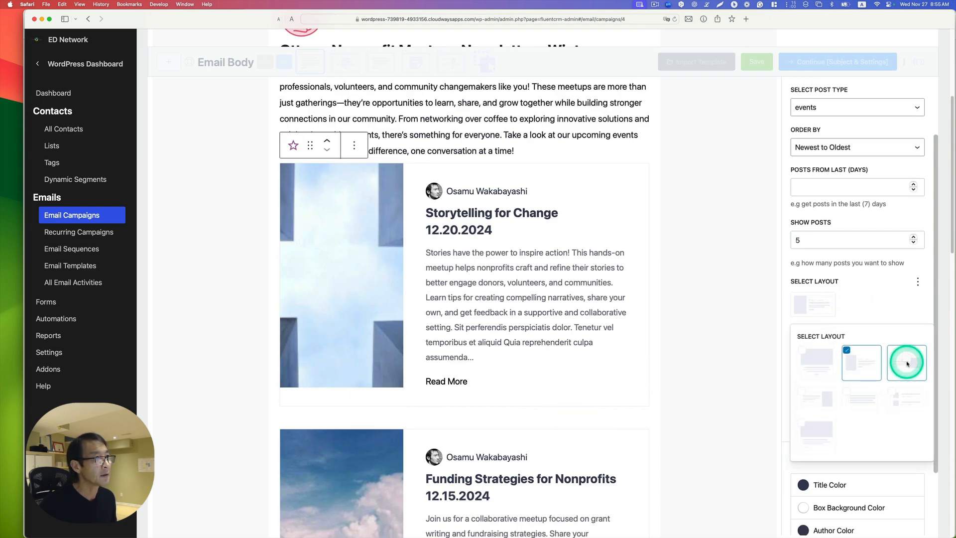
{"action": "left_click", "coordinate": [906, 364]}
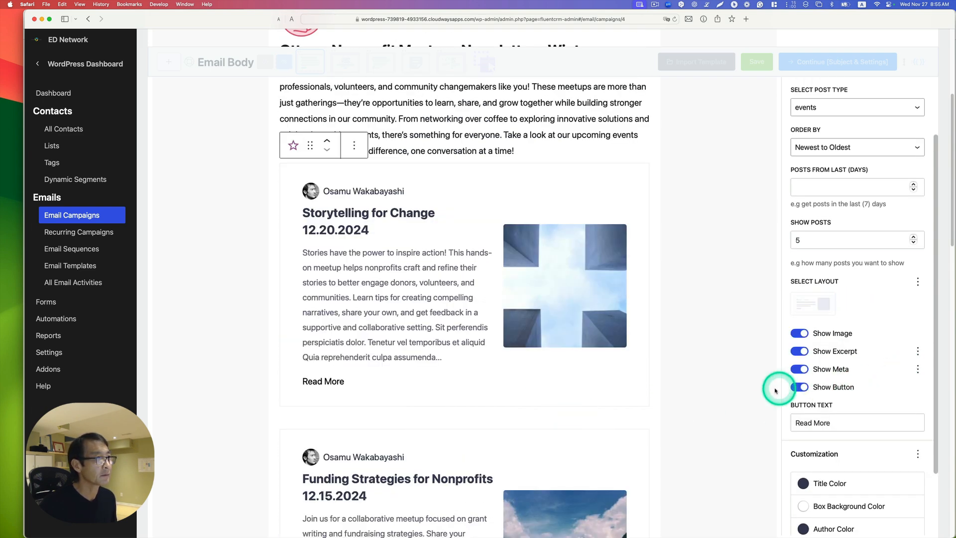
{"action": "scroll", "coordinate": [774, 390], "scroll_direction": "down", "scroll_amount": 2}
{"action": "scroll", "coordinate": [774, 385], "scroll_direction": "down", "scroll_amount": 1}
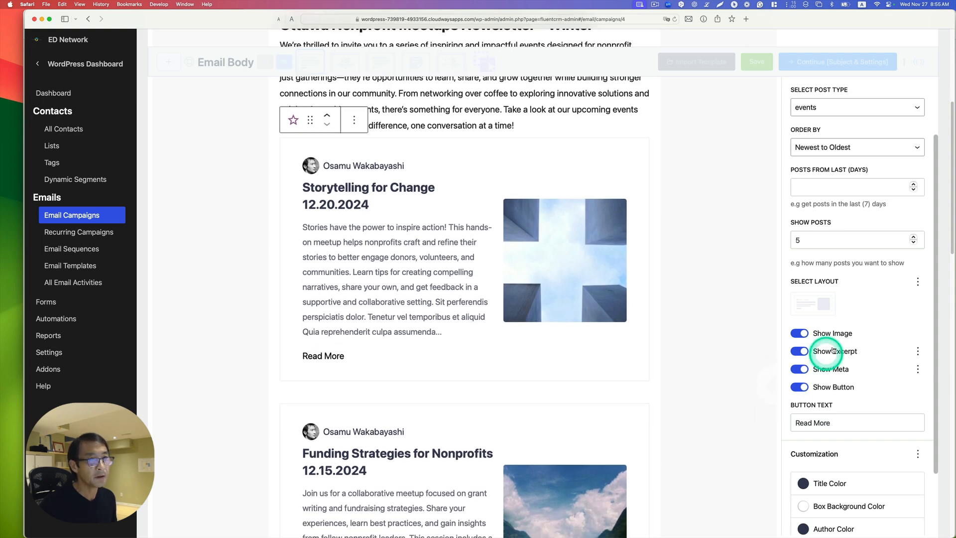
- Hide the author meta in the event posts while keeping the image and button shown
{"action": "left_click", "coordinate": [799, 334]}
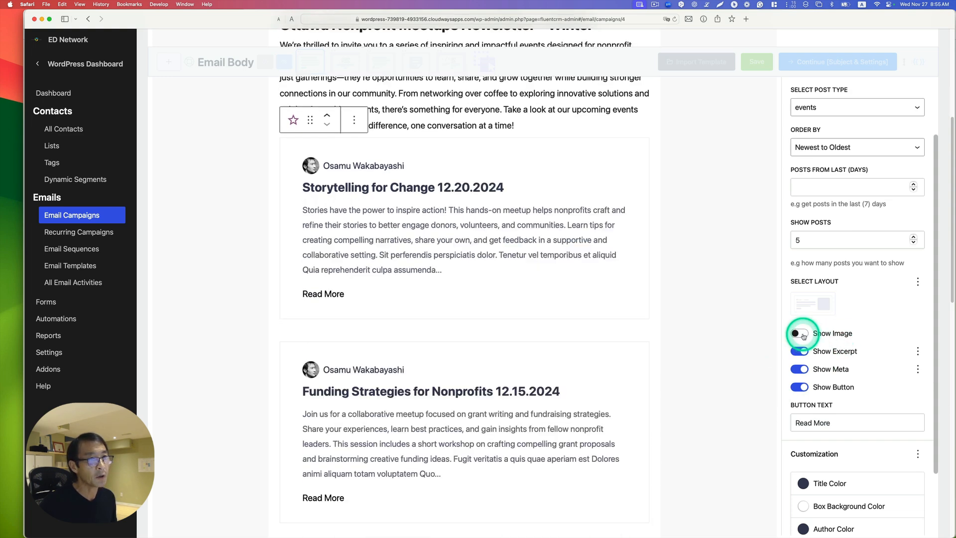
{"action": "left_click", "coordinate": [799, 333]}
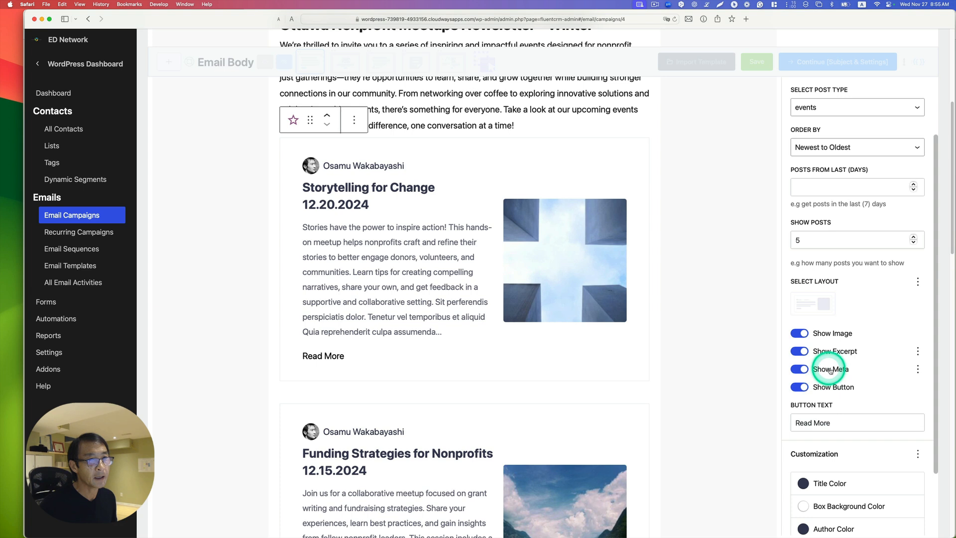
{"action": "left_click", "coordinate": [799, 369]}
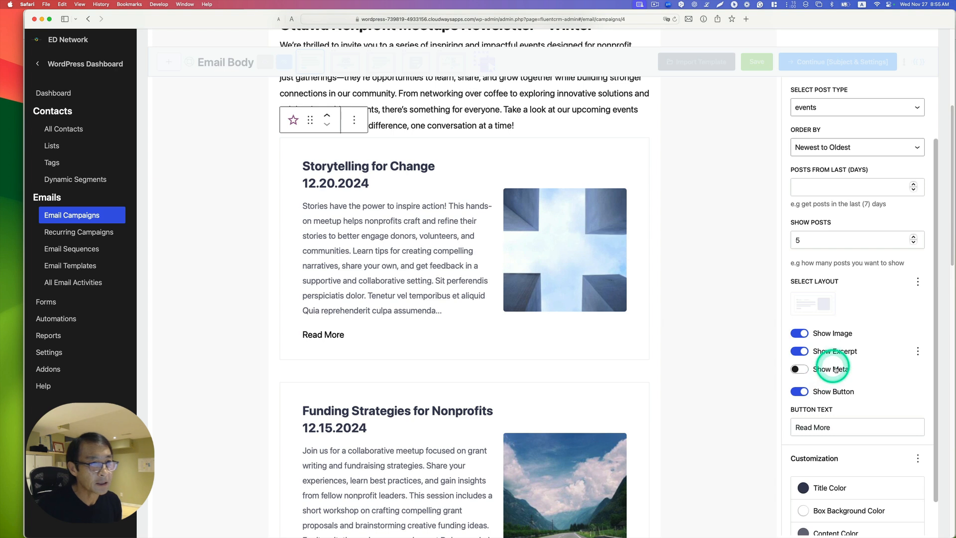
{"action": "left_click", "coordinate": [799, 391]}
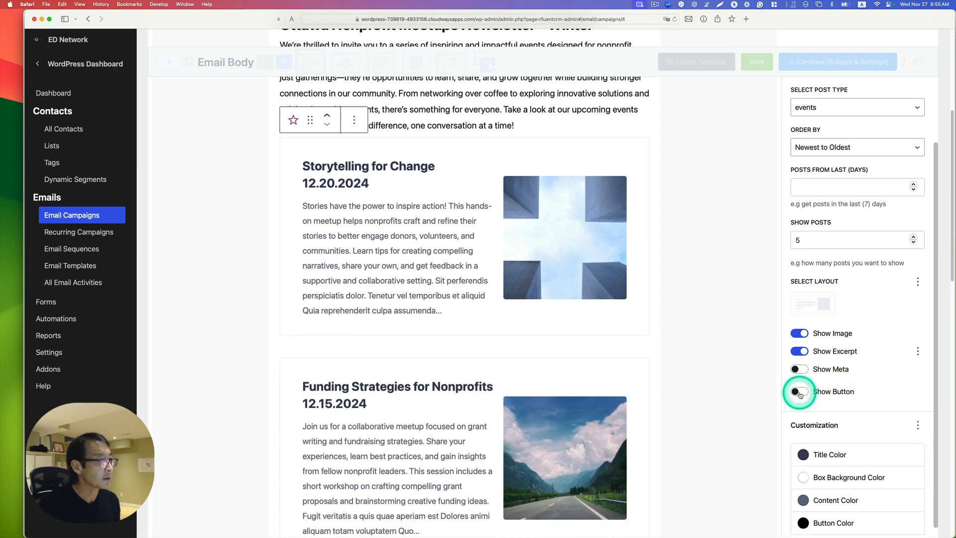
{"action": "left_click", "coordinate": [800, 392]}
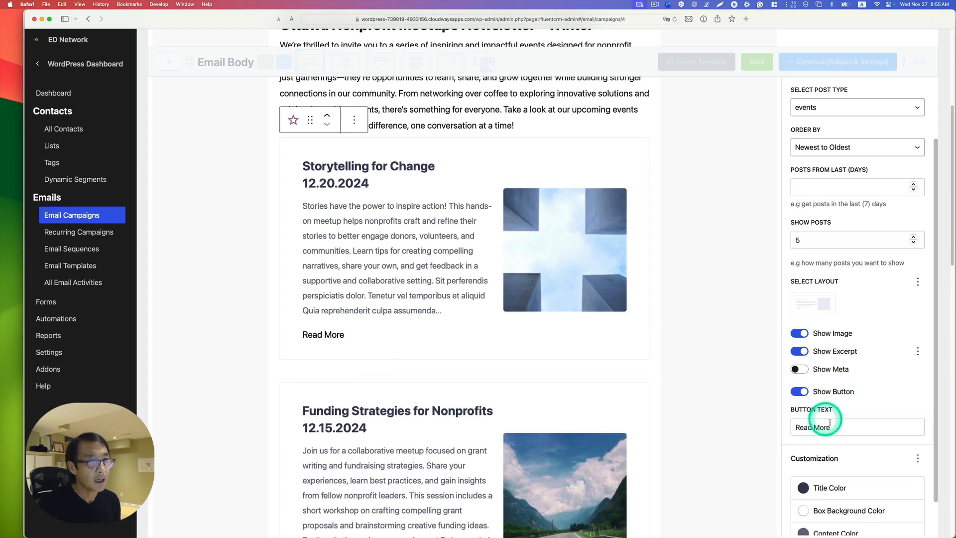
- Set the event posts' button text to "Register today" and their excerpt length to 35
{"action": "left_click_drag", "start_coordinate": [836, 427], "coordinate": [788, 428]}
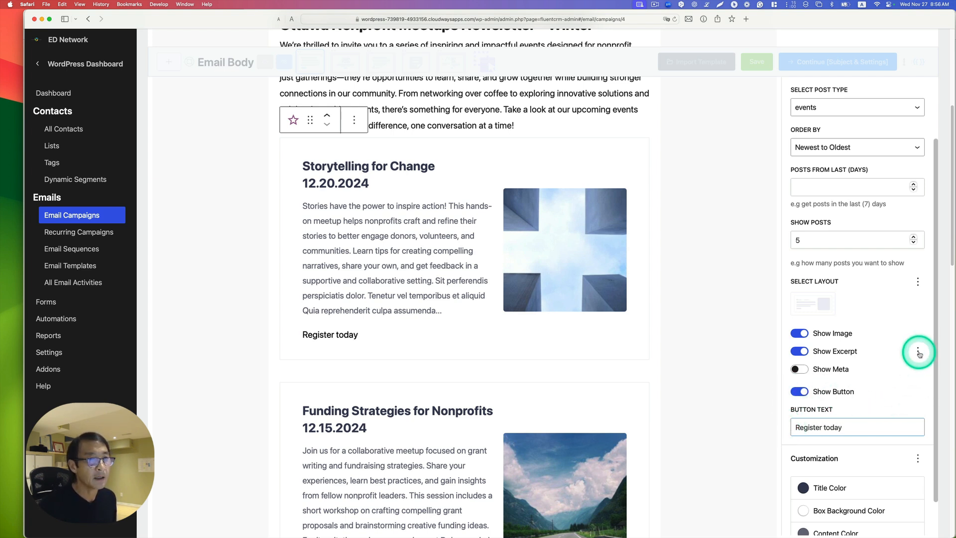
{"action": "left_click", "coordinate": [918, 353]}
{"action": "left_click", "coordinate": [846, 393]}
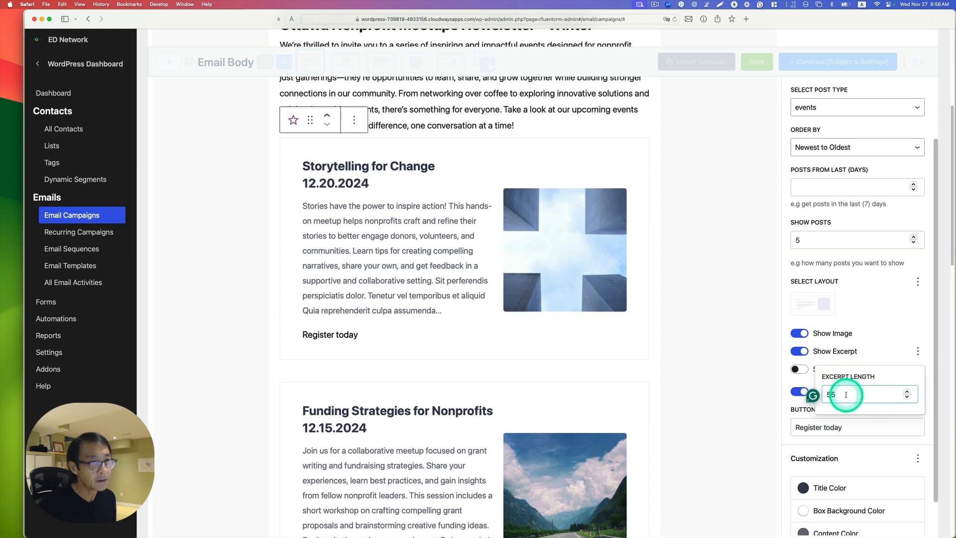
{"action": "left_click", "coordinate": [835, 379]}
{"action": "left_click", "coordinate": [848, 389]}
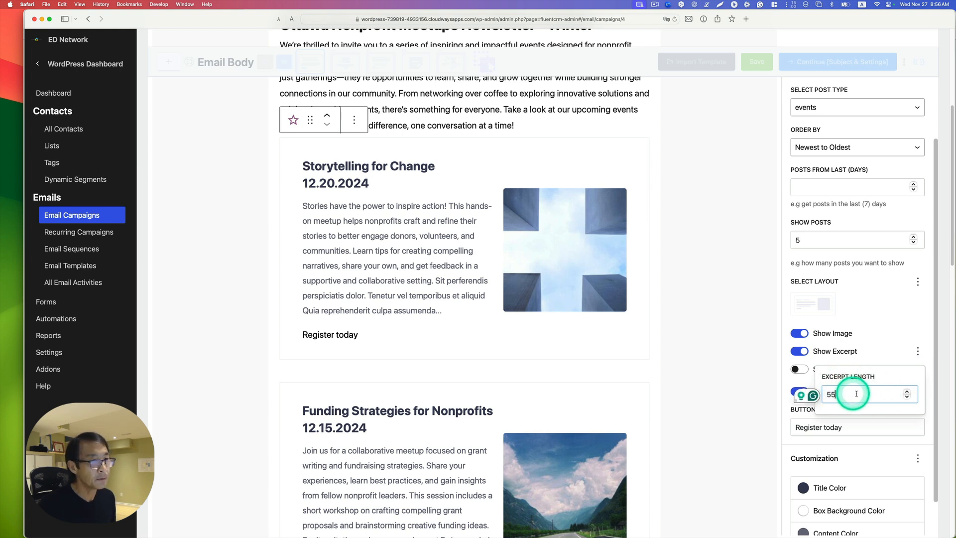
{"action": "key", "text": "BackSpace"}
{"action": "key", "text": "BackSpace"}
{"action": "type", "text": "35"}
{"action": "left_click", "coordinate": [849, 366]}
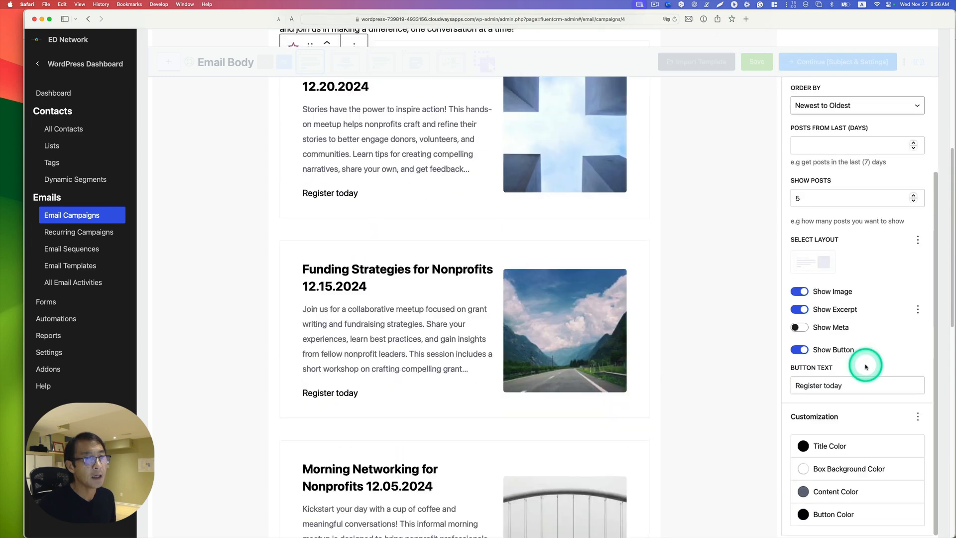
- Set both the title color and the button color of the event posts to Vivid cyan blue (#0693E3)
{"action": "left_click", "coordinate": [806, 446]}
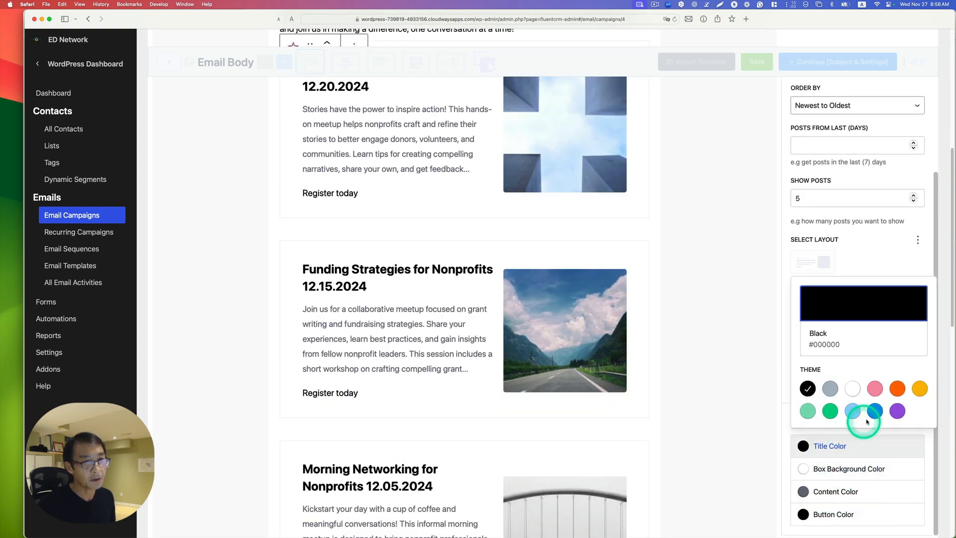
{"action": "left_click", "coordinate": [868, 416]}
{"action": "scroll", "coordinate": [458, 393], "scroll_direction": "down", "scroll_amount": 1}
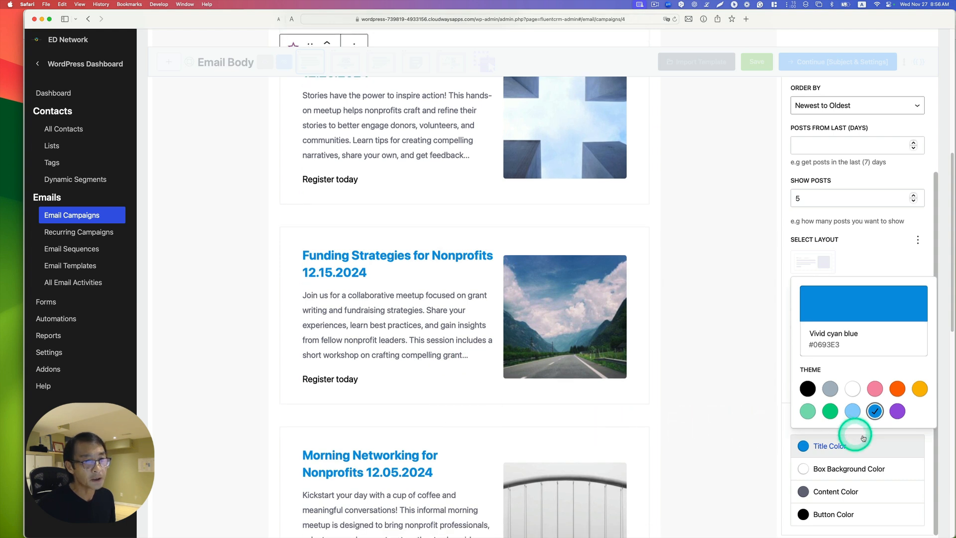
{"action": "left_click", "coordinate": [831, 514]}
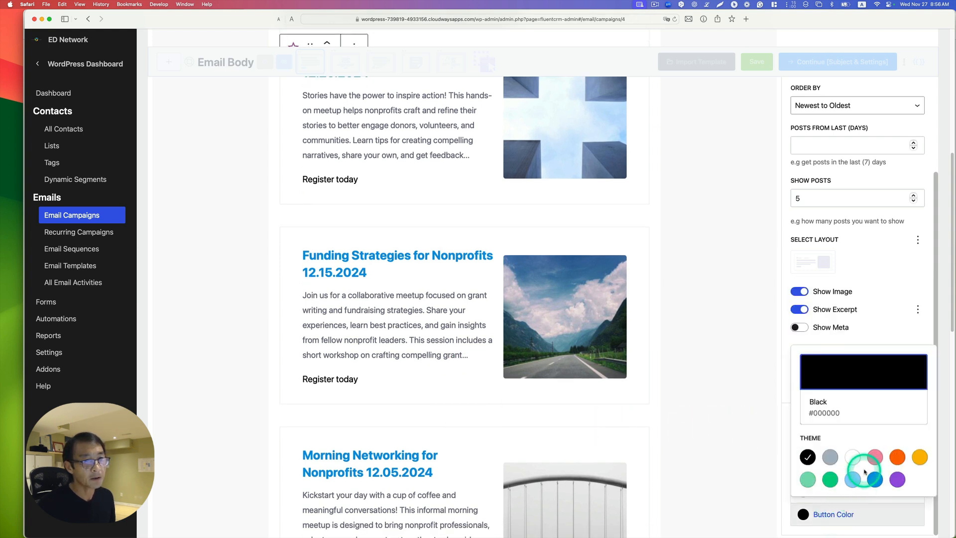
{"action": "left_click", "coordinate": [896, 456]}
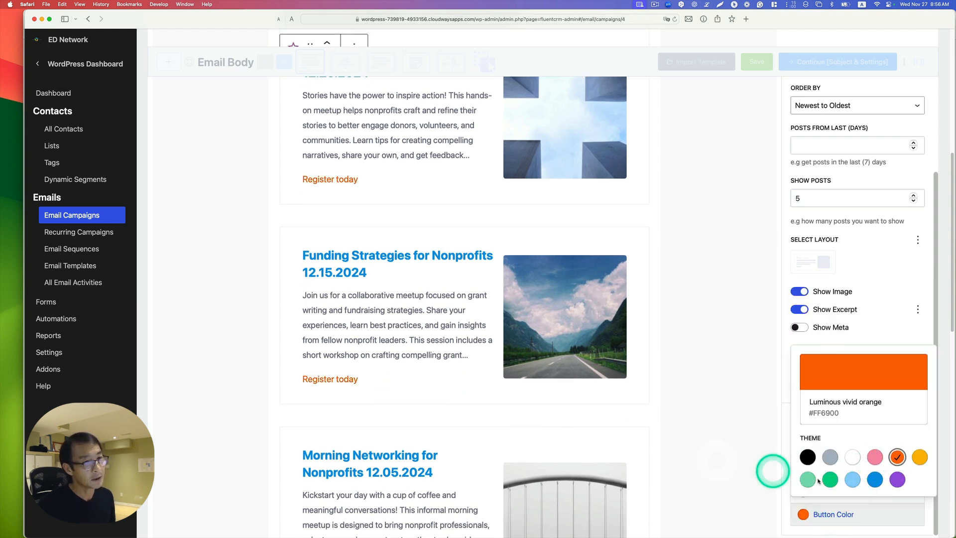
{"action": "left_click", "coordinate": [897, 479]}
{"action": "left_click", "coordinate": [869, 480]}
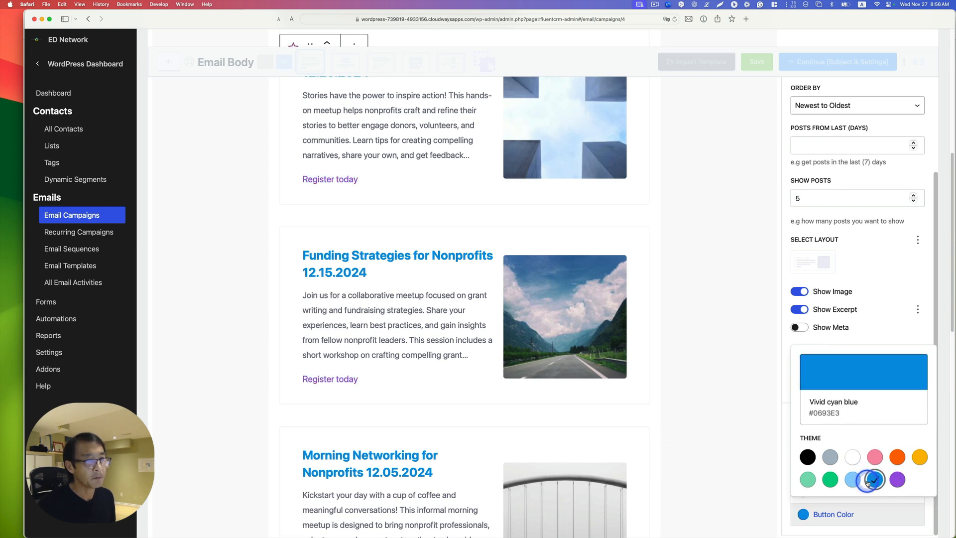
{"action": "left_click", "coordinate": [743, 453]}
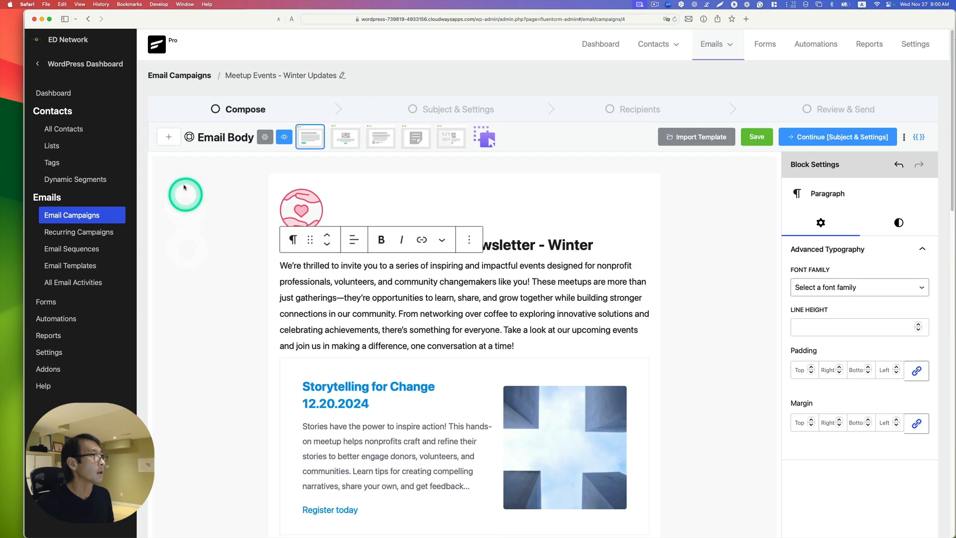
- Insert a Spacer block between the intro paragraph and the event posts and shrink it to about 34 px high
{"action": "left_click", "coordinate": [168, 137]}
{"action": "left_click", "coordinate": [220, 195]}
{"action": "type", "text": "s"}
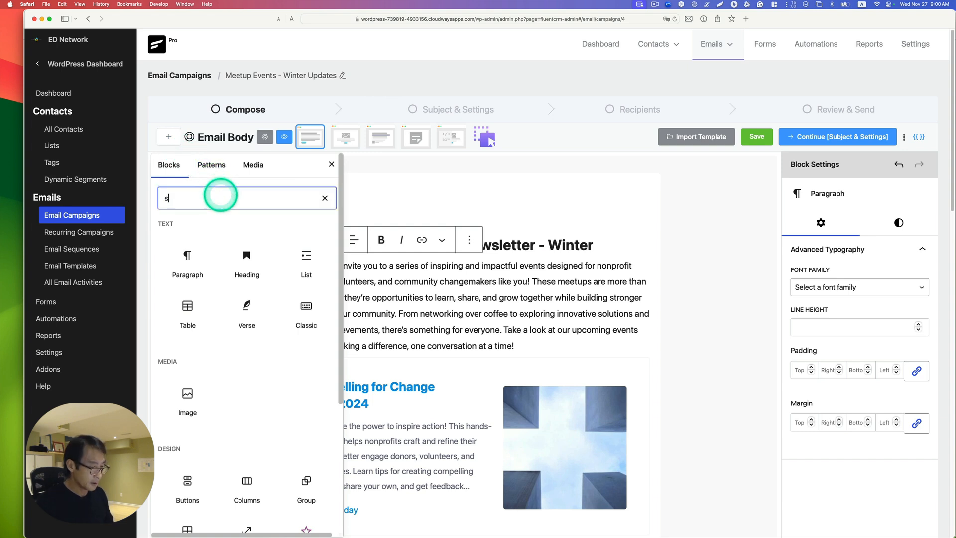
{"action": "type", "text": "p"}
{"action": "left_click_drag", "start_coordinate": [187, 232], "coordinate": [321, 358]}
{"action": "left_click_drag", "start_coordinate": [465, 412], "coordinate": [464, 376]}
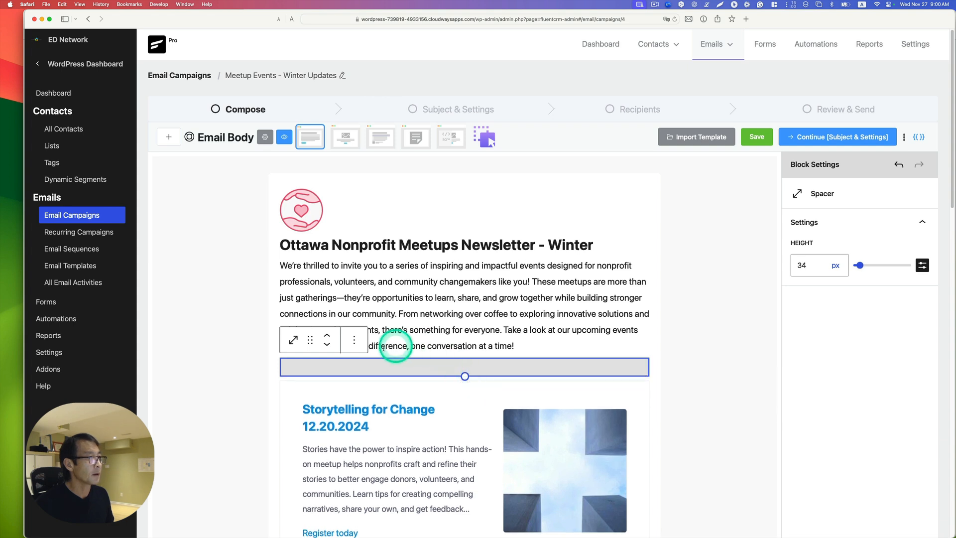
- Duplicate the spacer and move one copy up between the newsletter heading and the intro paragraph
{"action": "left_click", "coordinate": [354, 340]}
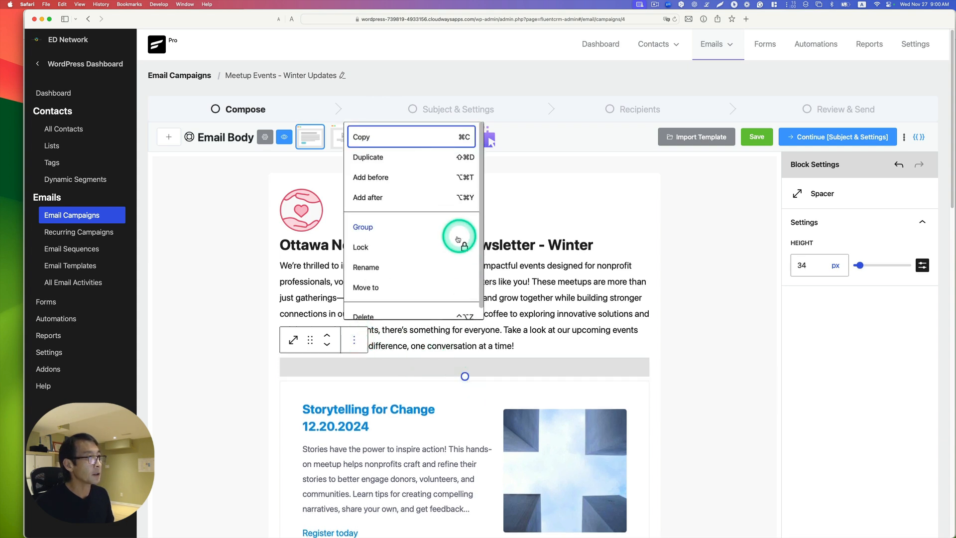
{"action": "left_click", "coordinate": [401, 159]}
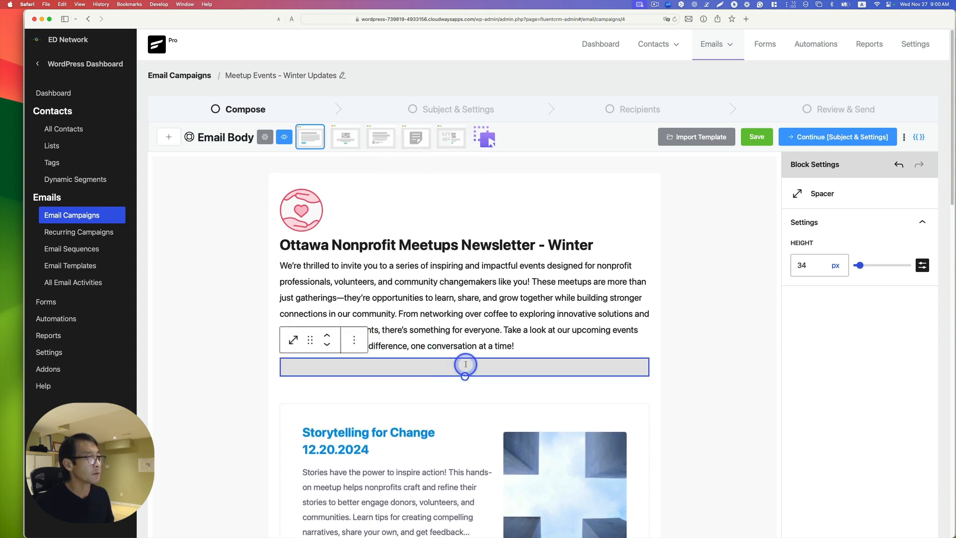
{"action": "left_click", "coordinate": [326, 333]}
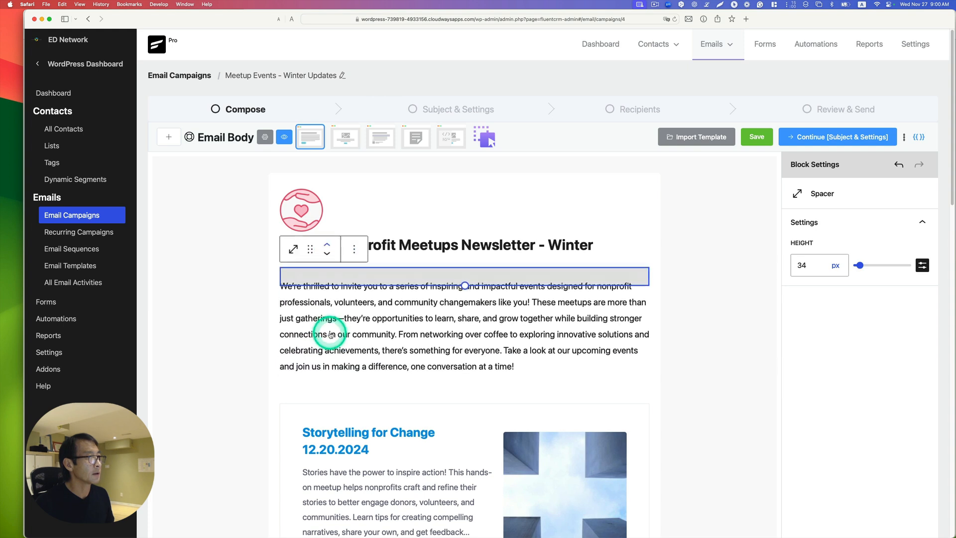
- Move the upper spacer above the newsletter heading, directly below the logo, and save the email body
{"action": "left_click", "coordinate": [325, 234]}
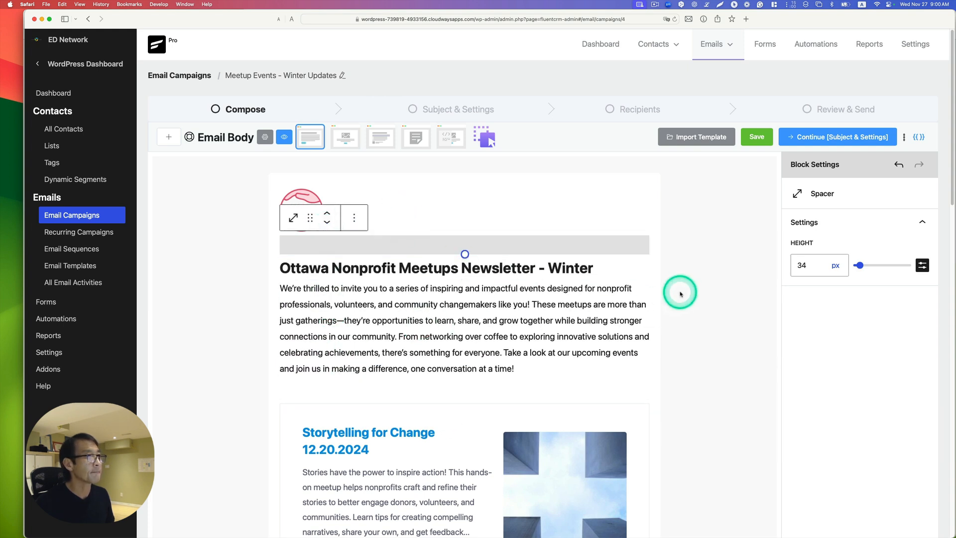
{"action": "left_click", "coordinate": [756, 137]}
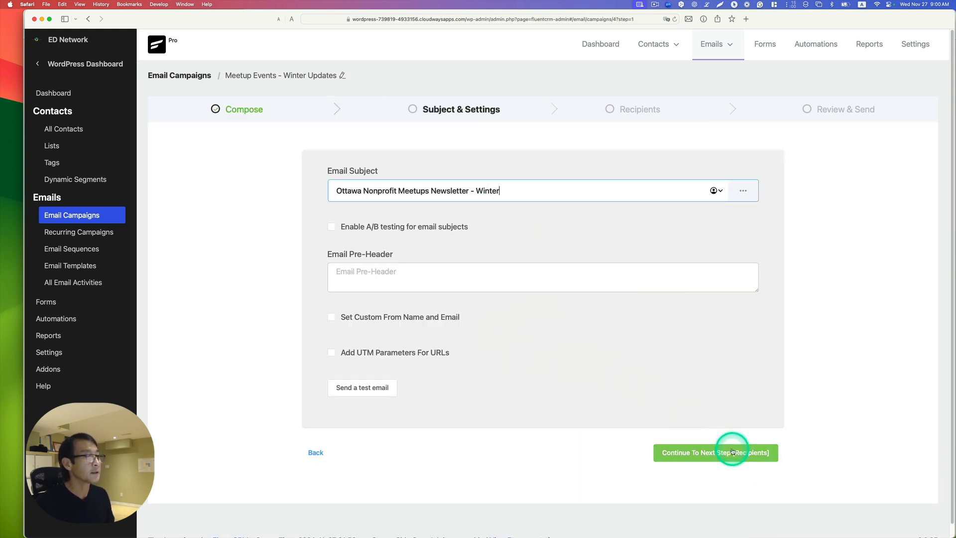
- Send a test email of the campaign to the prefilled email address
{"action": "left_click", "coordinate": [381, 393]}
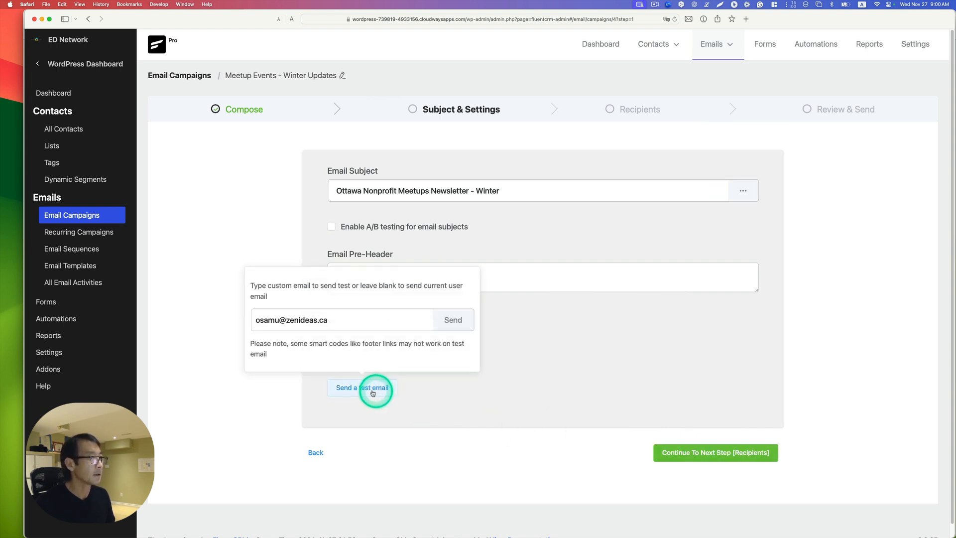
{"action": "left_click", "coordinate": [454, 319]}
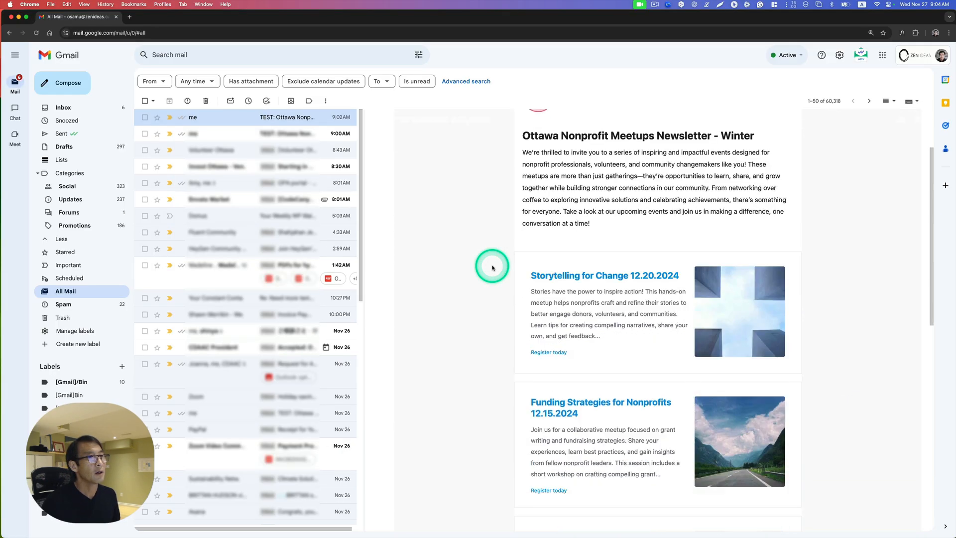
- Switch to Gmail, review the event listing in the received test newsletter, and open the "Register today" link for Morning Networking for Nonprofits
{"action": "scroll", "coordinate": [492, 267], "scroll_direction": "down", "scroll_amount": 5}
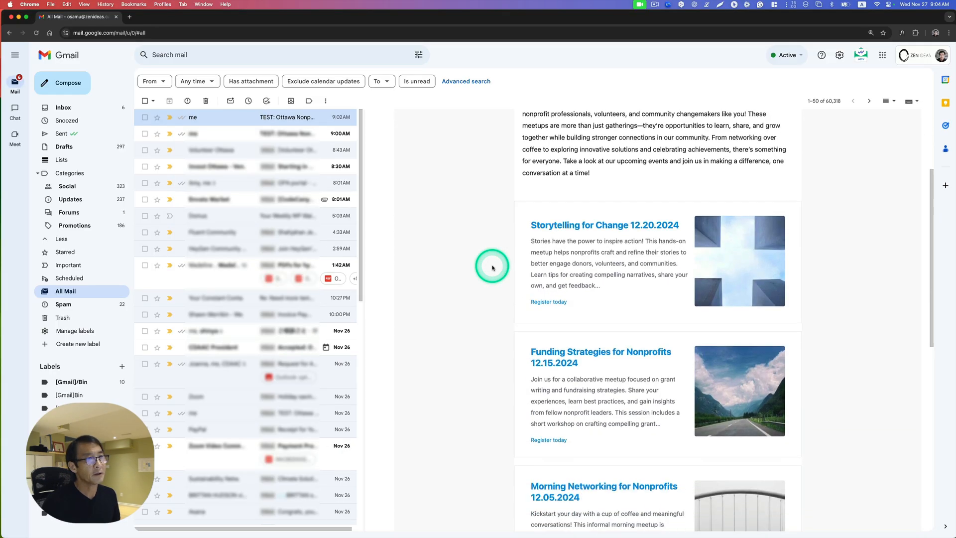
{"action": "scroll", "coordinate": [593, 223], "scroll_direction": "down", "scroll_amount": 1}
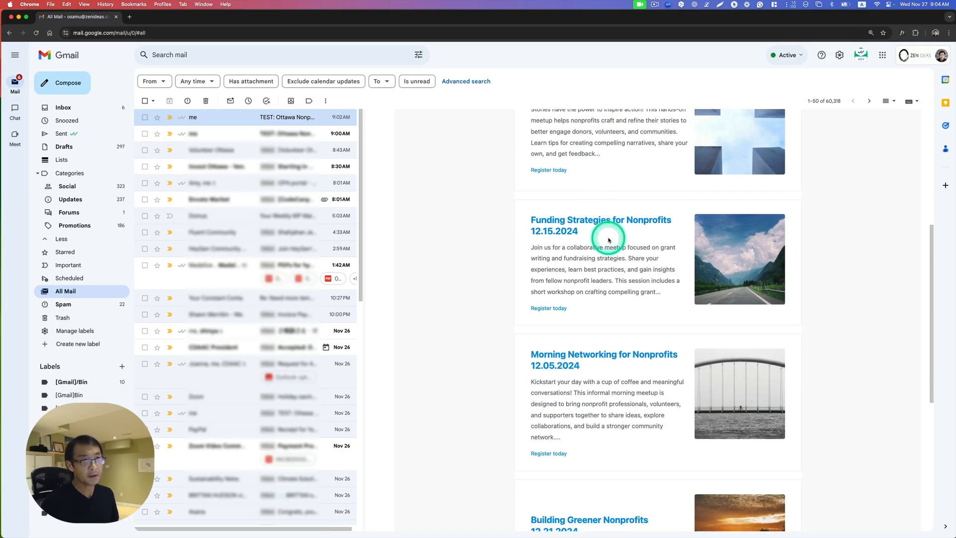
{"action": "scroll", "coordinate": [611, 241], "scroll_direction": "down", "scroll_amount": 3}
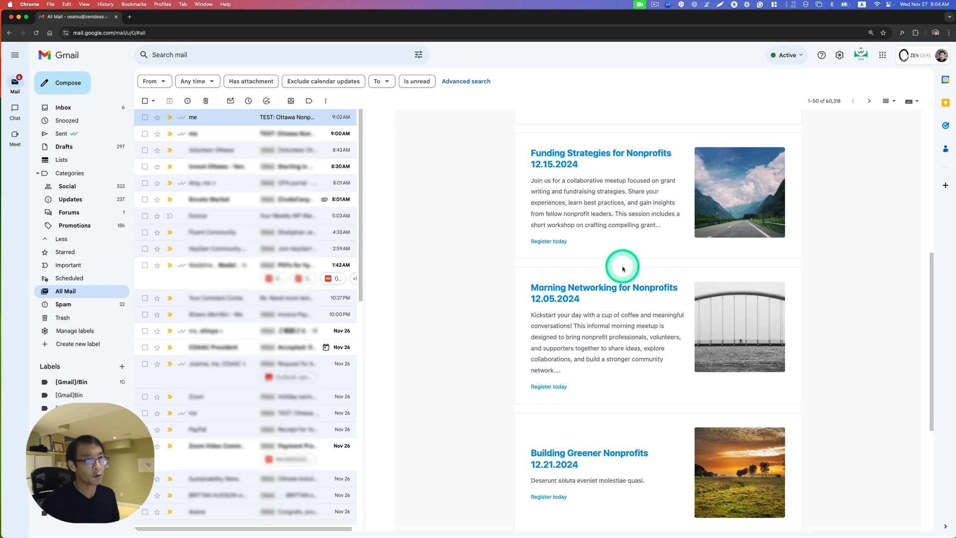
{"action": "left_click", "coordinate": [548, 385]}
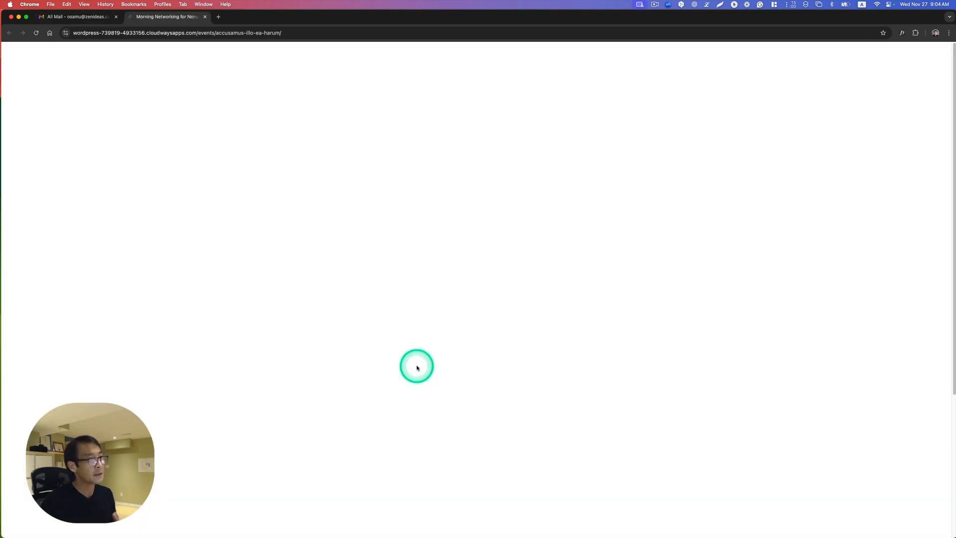
- Examine the event page's registration form and its First Name, Last Name and Email fields without filling them in
{"action": "scroll", "coordinate": [432, 363], "scroll_direction": "down", "scroll_amount": 2}
{"action": "scroll", "coordinate": [432, 362], "scroll_direction": "down", "scroll_amount": 7}
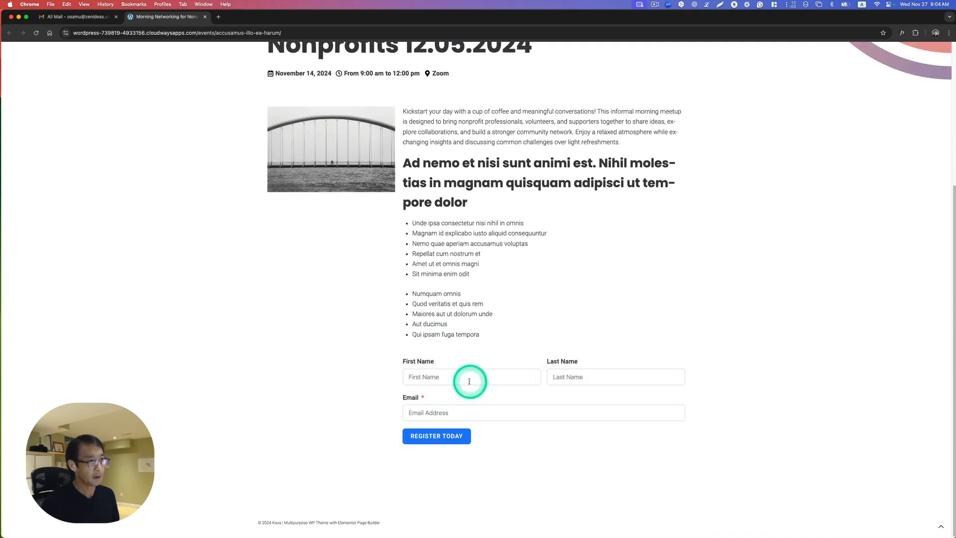
{"action": "left_click", "coordinate": [576, 378]}
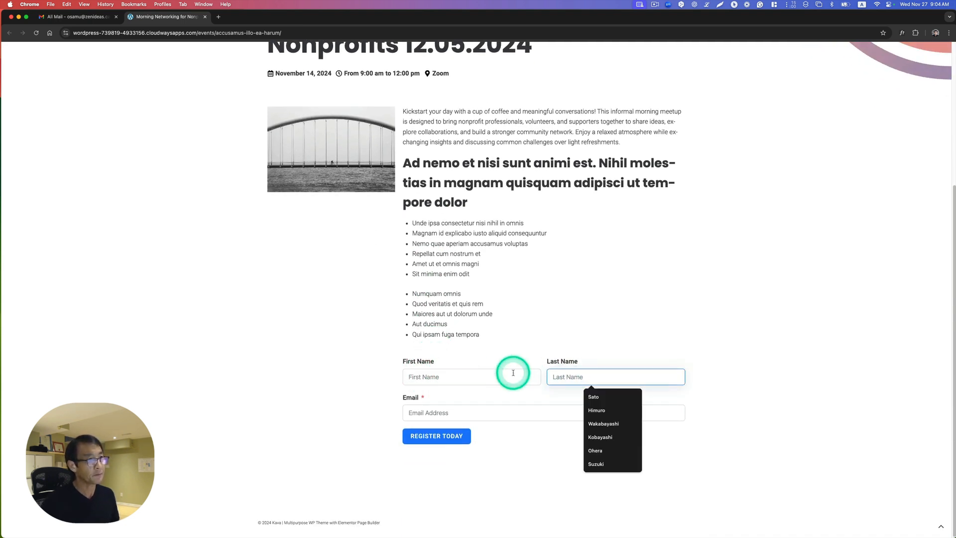
{"action": "left_click", "coordinate": [512, 377]}
{"action": "left_click", "coordinate": [524, 413]}
{"action": "left_click", "coordinate": [669, 306]}
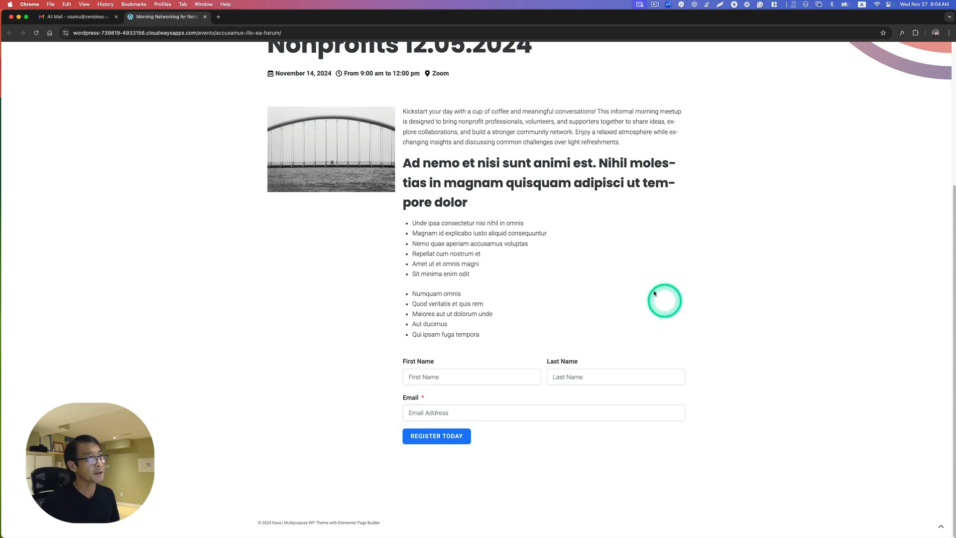
- Switch back to FluentCRM and open the list of all contacts
{"action": "left_click", "coordinate": [586, 243]}
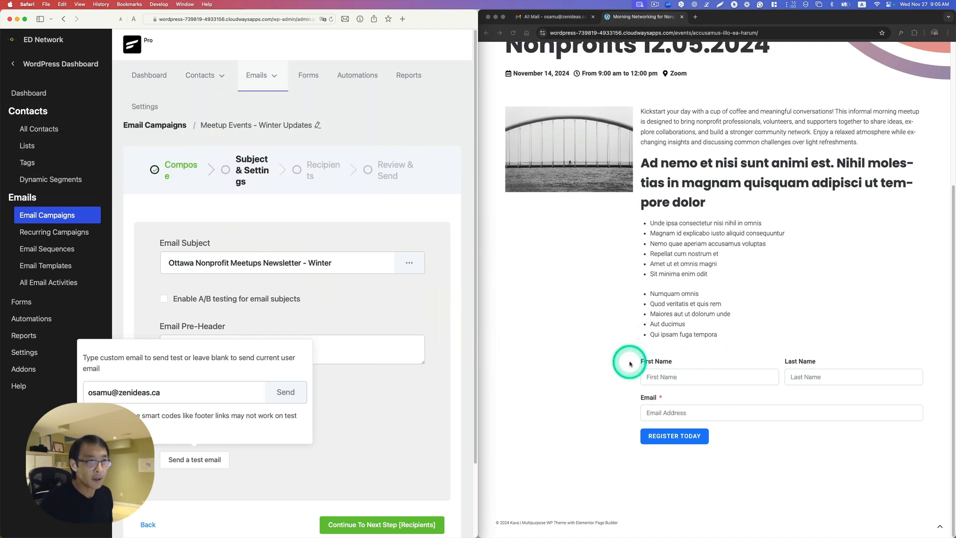
{"action": "left_click", "coordinate": [44, 130]}
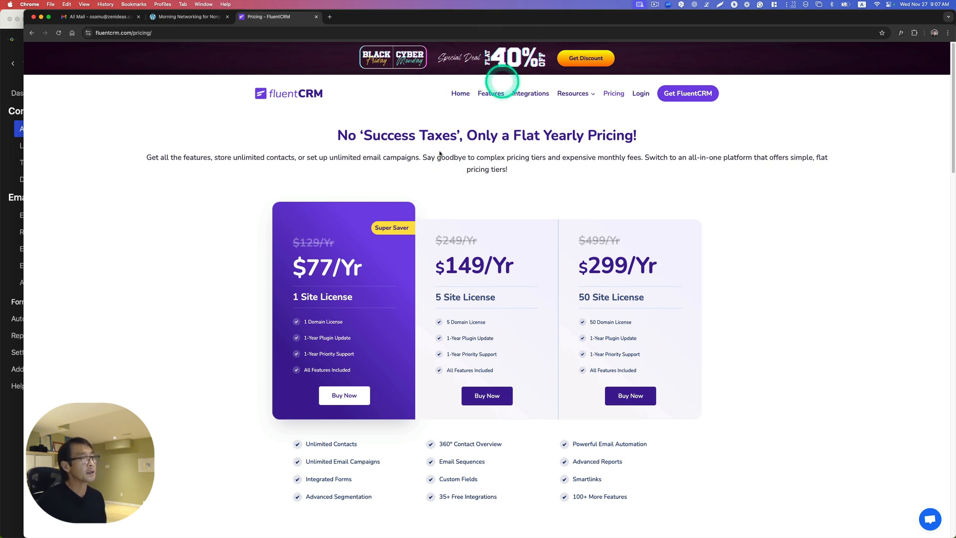
- On the FluentCRM pricing page in Chrome, highlight the discounted yearly price of the 1 Site License
{"action": "left_click_drag", "start_coordinate": [334, 267], "coordinate": [301, 268]}
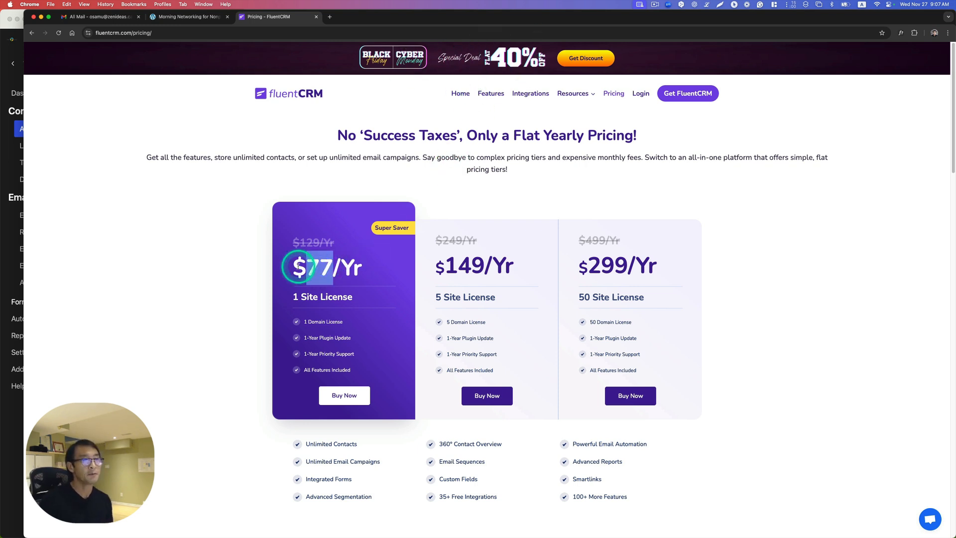